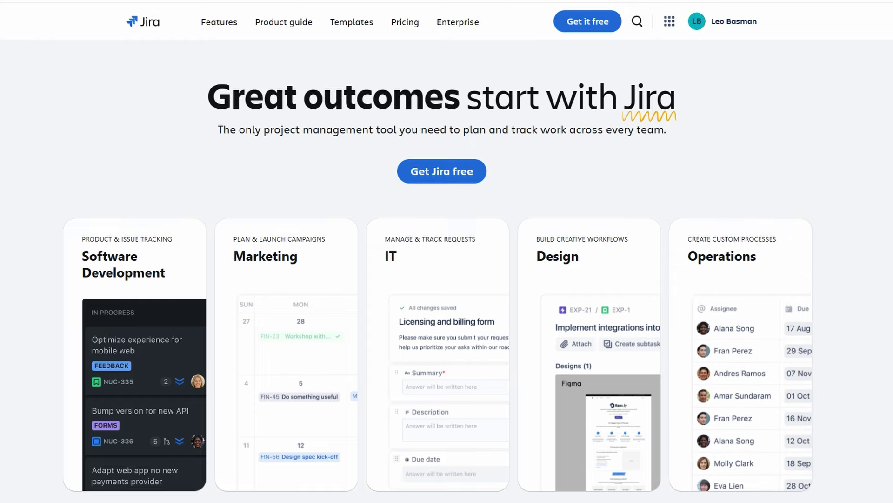
Step: Scroll down the Jira landing page past 'Made for complex projects or everyday tasks' to the AI section
{"action": "scroll", "coordinate": [438, 279], "scroll_direction": "down", "scroll_amount": 1}
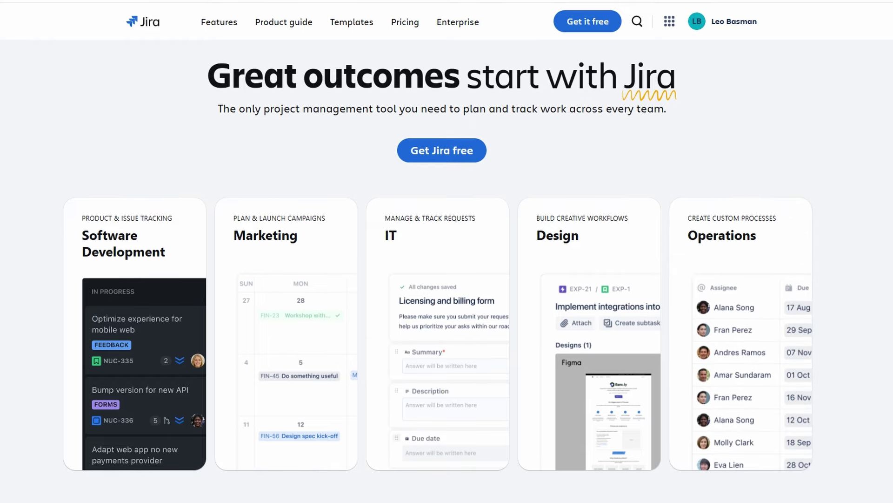
{"action": "scroll", "coordinate": [438, 279], "scroll_direction": "down", "scroll_amount": 1}
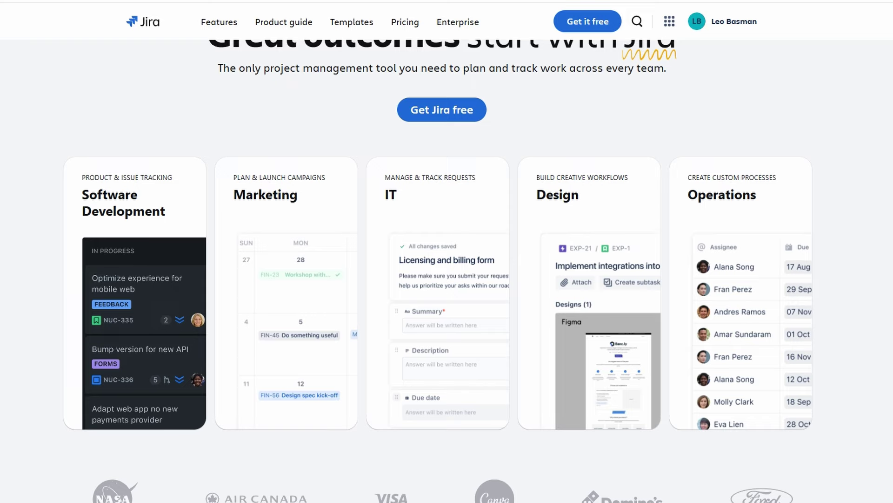
{"action": "scroll", "coordinate": [437, 279], "scroll_direction": "down", "scroll_amount": 1}
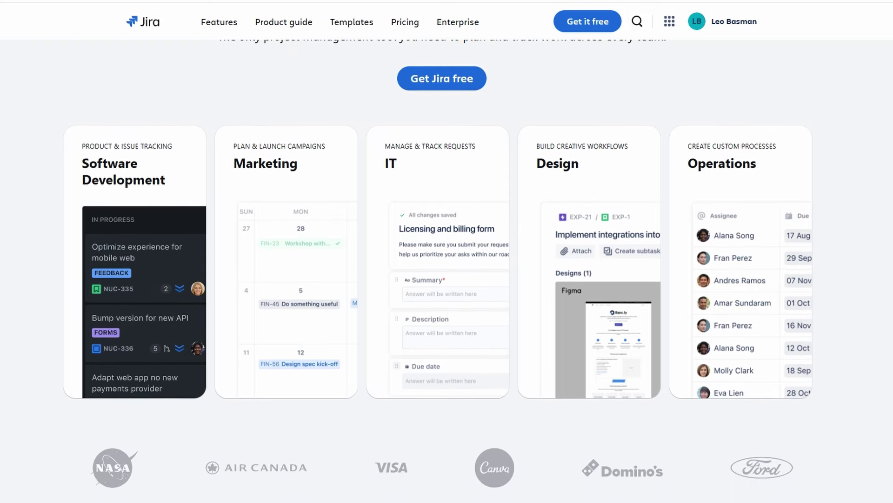
{"action": "scroll", "coordinate": [438, 279], "scroll_direction": "down", "scroll_amount": 1}
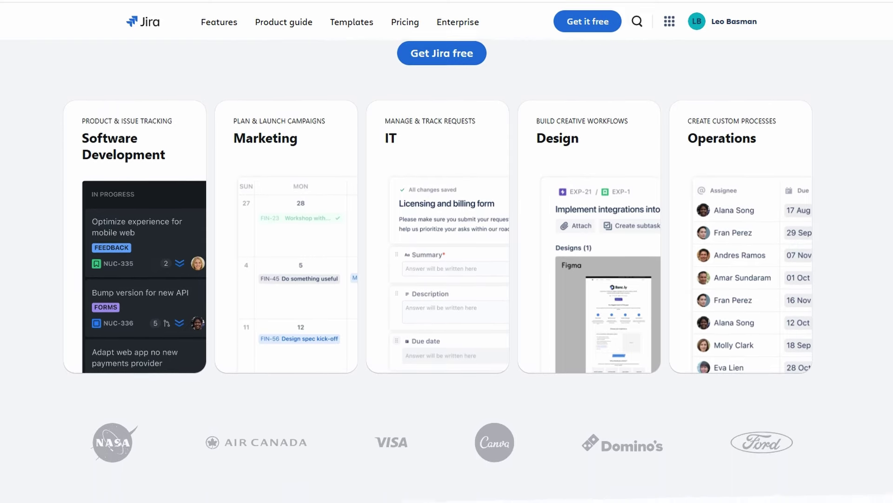
{"action": "scroll", "coordinate": [438, 279], "scroll_direction": "down", "scroll_amount": 1}
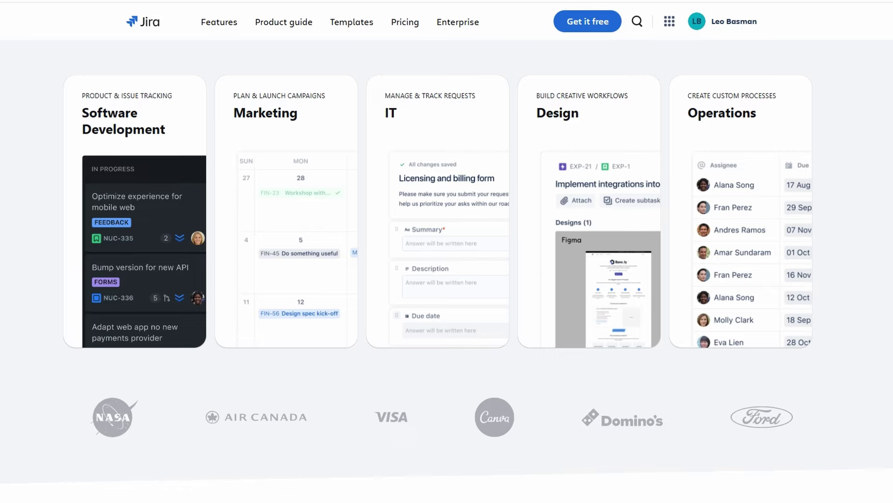
{"action": "scroll", "coordinate": [437, 280], "scroll_direction": "down", "scroll_amount": 1}
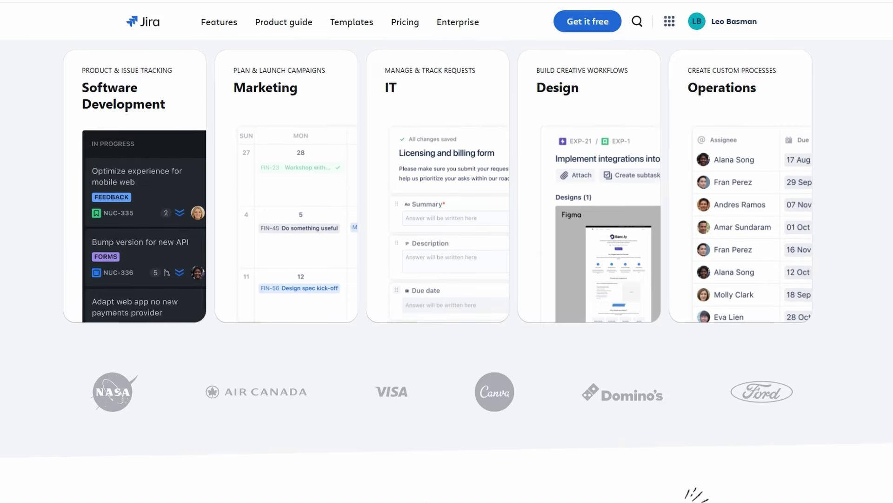
{"action": "scroll", "coordinate": [437, 279], "scroll_direction": "down", "scroll_amount": 1}
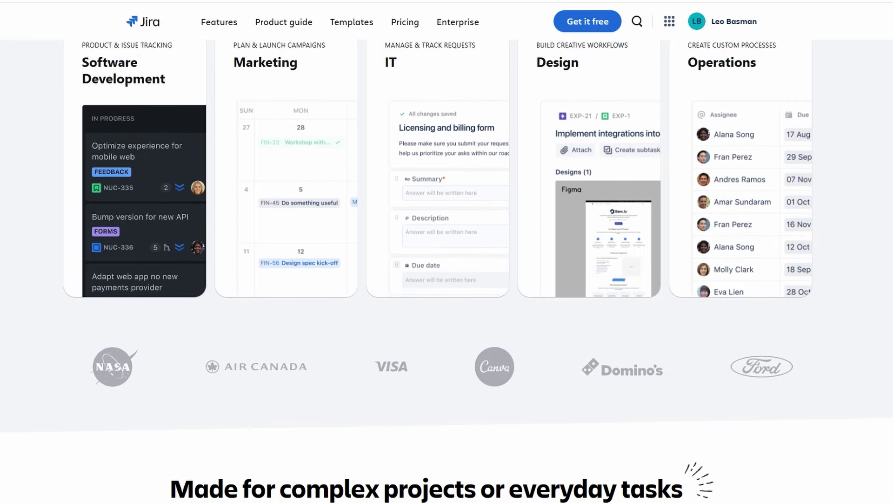
{"action": "scroll", "coordinate": [437, 279], "scroll_direction": "down", "scroll_amount": 1}
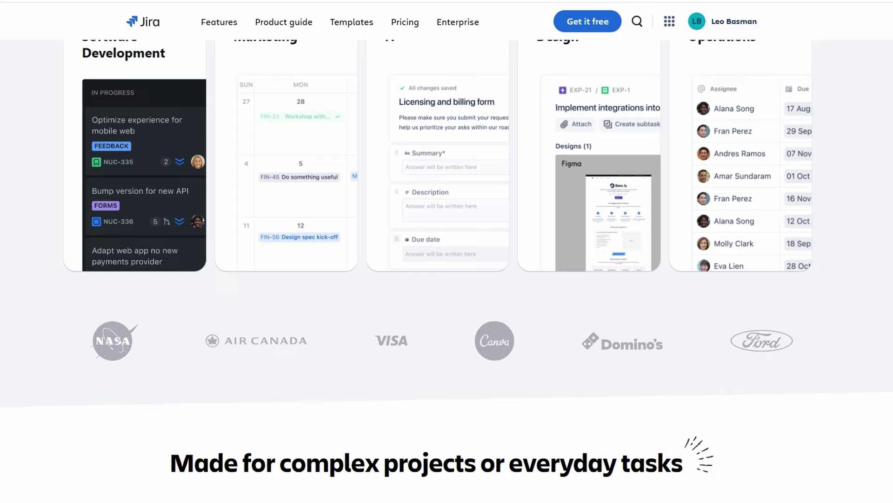
{"action": "scroll", "coordinate": [438, 280], "scroll_direction": "down", "scroll_amount": 1}
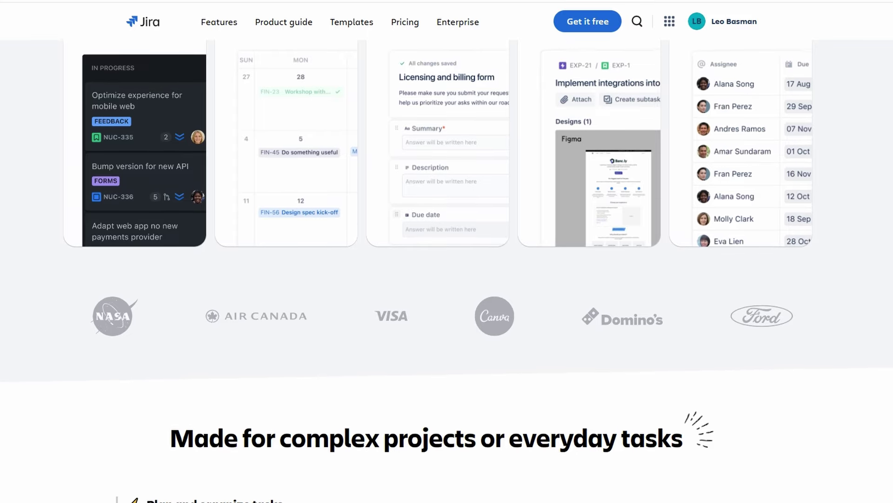
{"action": "scroll", "coordinate": [438, 279], "scroll_direction": "down", "scroll_amount": 1}
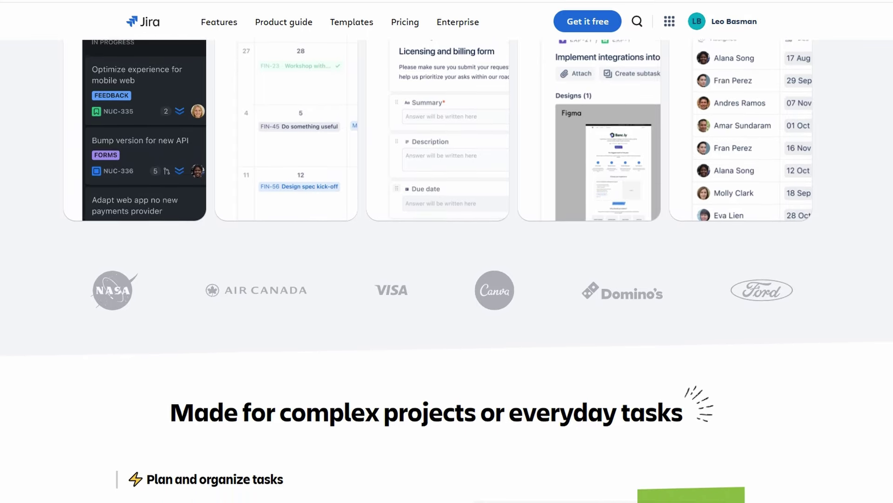
{"action": "scroll", "coordinate": [438, 279], "scroll_direction": "down", "scroll_amount": 1}
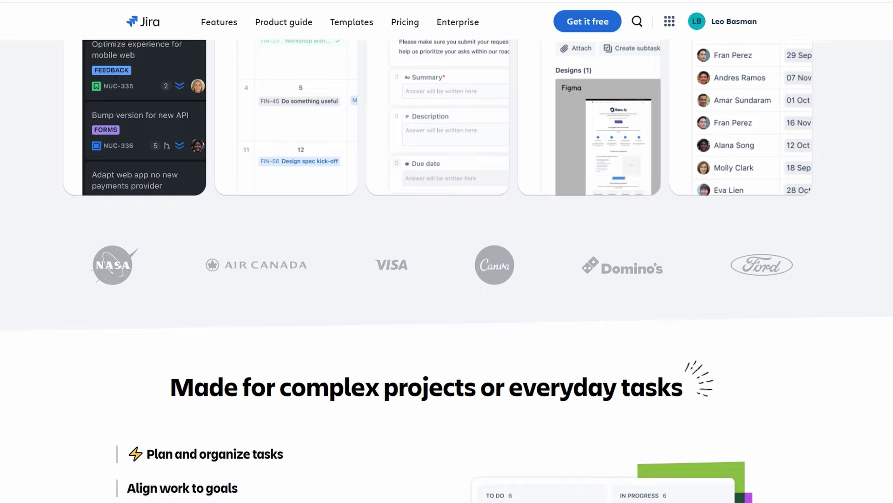
{"action": "scroll", "coordinate": [437, 279], "scroll_direction": "down", "scroll_amount": 1}
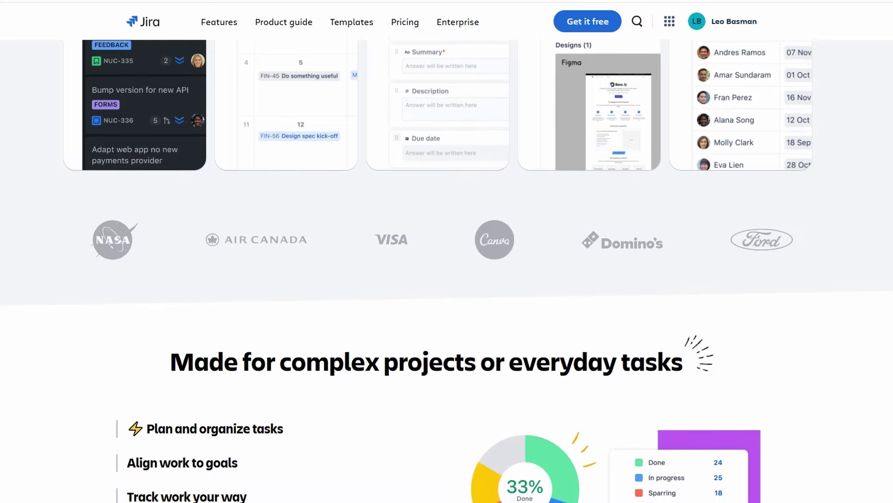
{"action": "scroll", "coordinate": [447, 279], "scroll_direction": "down", "scroll_amount": 1}
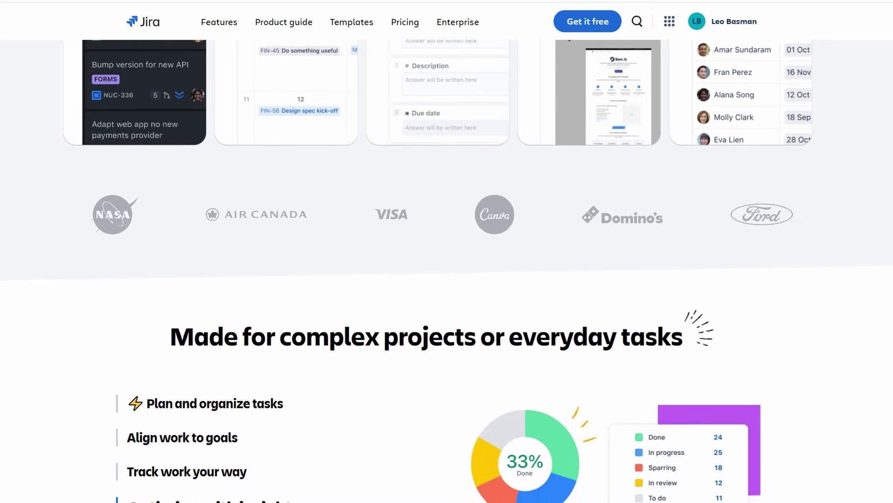
{"action": "scroll", "coordinate": [446, 279], "scroll_direction": "down", "scroll_amount": 1}
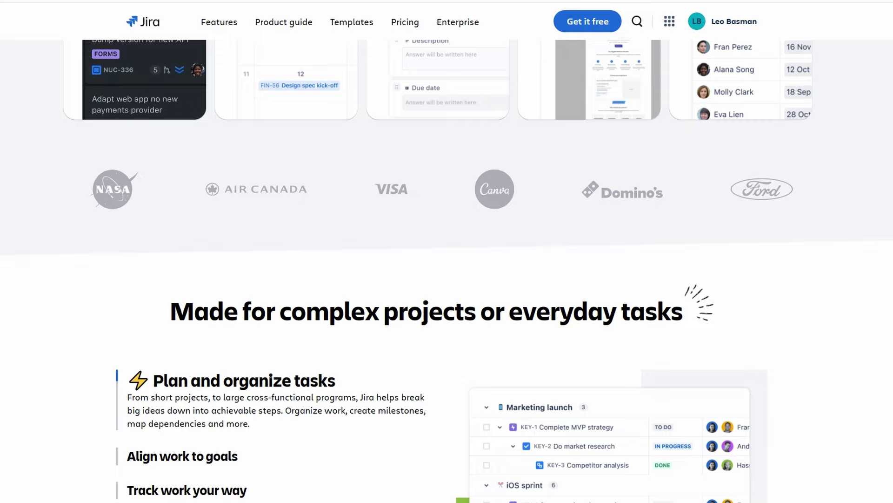
{"action": "scroll", "coordinate": [446, 279], "scroll_direction": "down", "scroll_amount": 1}
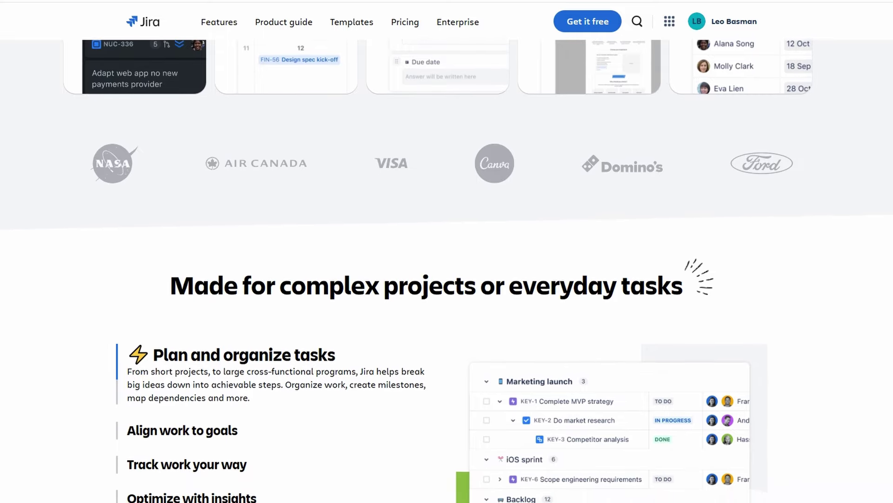
{"action": "scroll", "coordinate": [447, 279], "scroll_direction": "down", "scroll_amount": 1}
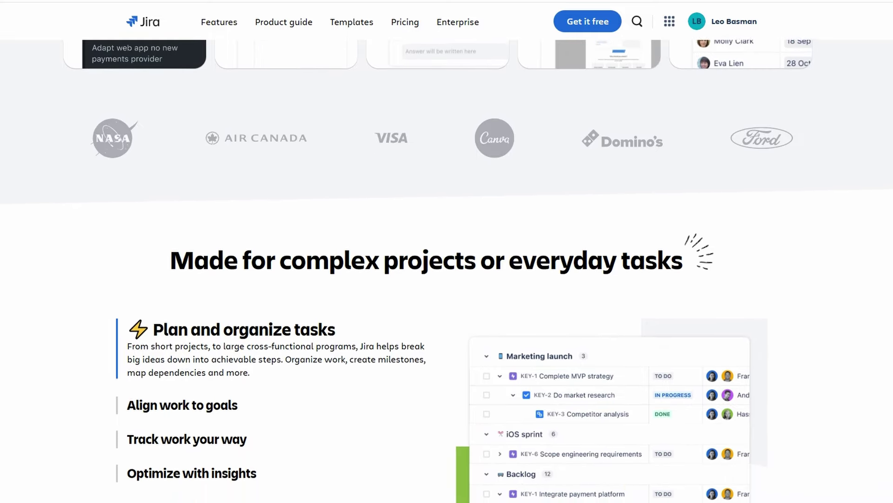
{"action": "scroll", "coordinate": [447, 279], "scroll_direction": "down", "scroll_amount": 1}
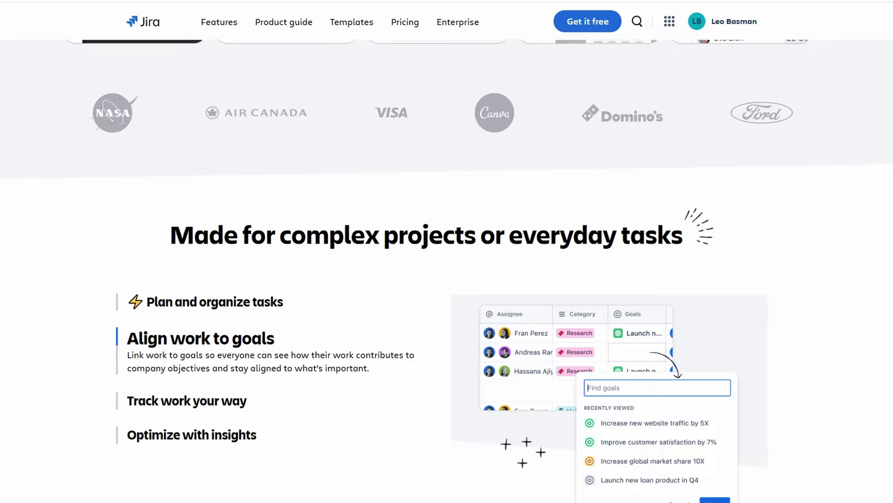
{"action": "scroll", "coordinate": [447, 279], "scroll_direction": "down", "scroll_amount": 1}
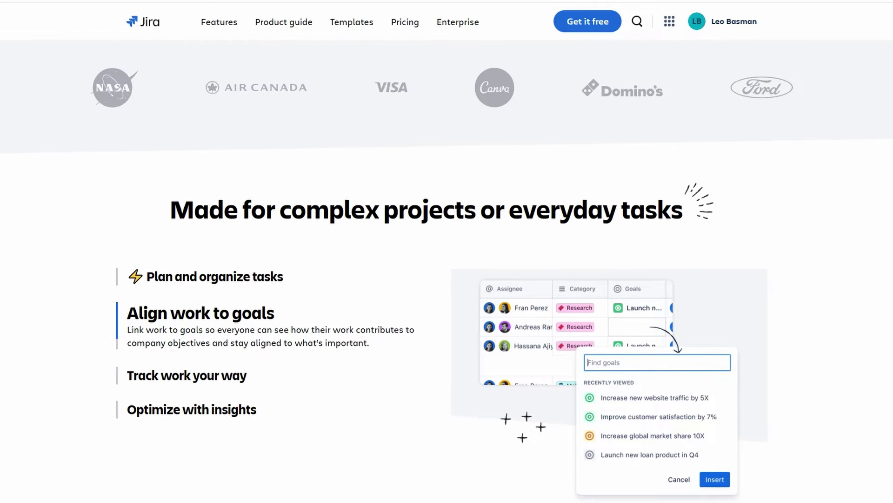
{"action": "scroll", "coordinate": [446, 279], "scroll_direction": "down", "scroll_amount": 1}
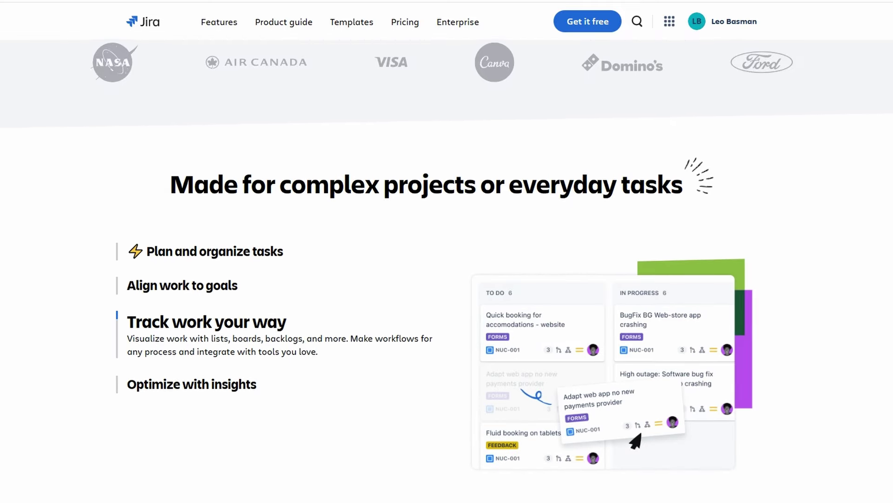
{"action": "scroll", "coordinate": [447, 279], "scroll_direction": "down", "scroll_amount": 1}
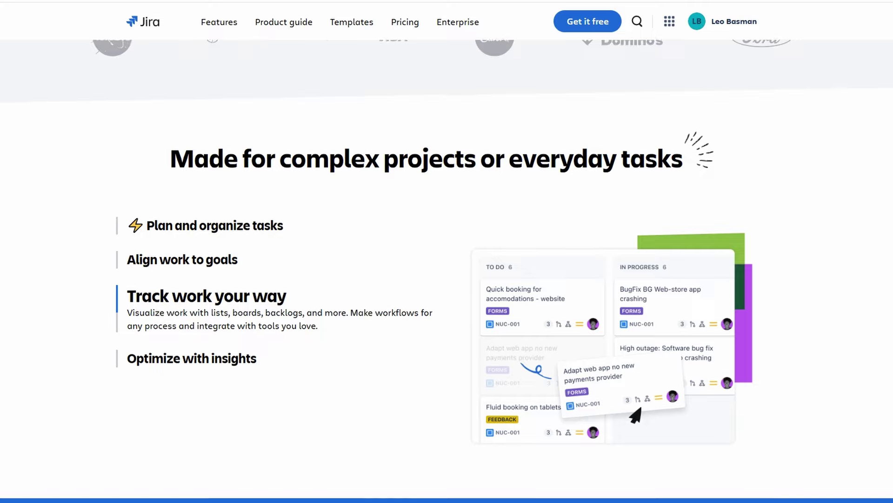
{"action": "scroll", "coordinate": [446, 279], "scroll_direction": "down", "scroll_amount": 1}
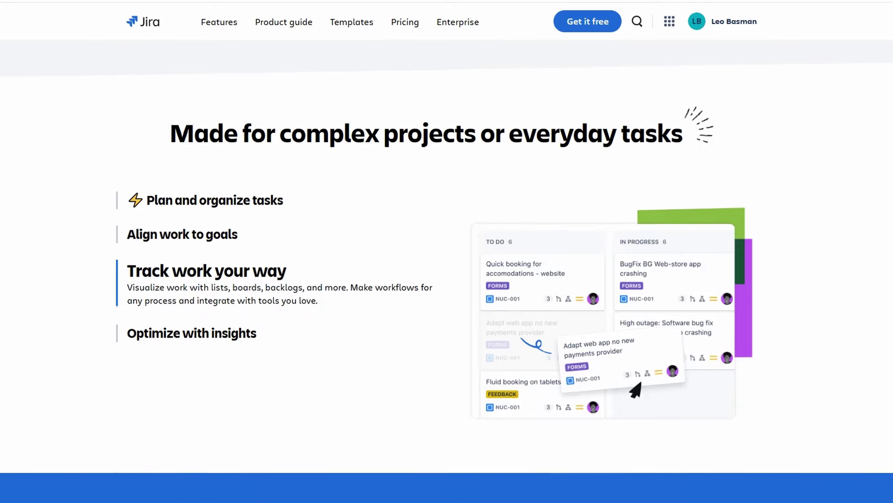
{"action": "scroll", "coordinate": [447, 279], "scroll_direction": "down", "scroll_amount": 1}
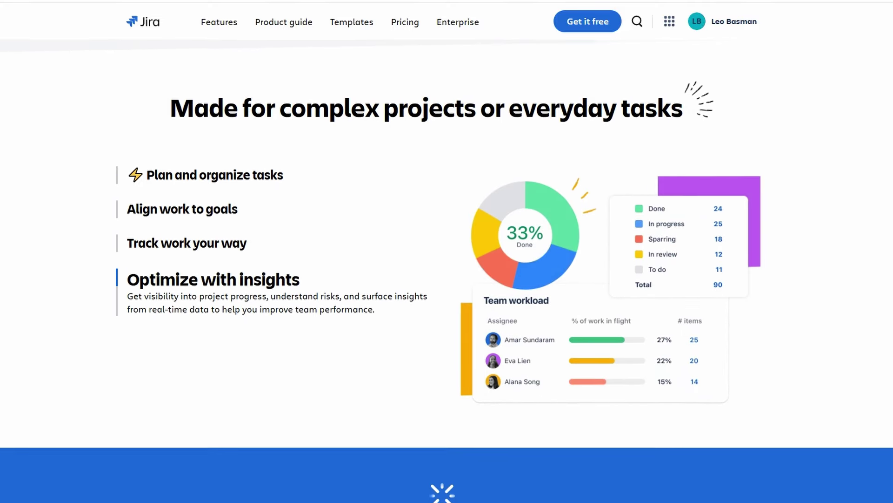
{"action": "scroll", "coordinate": [447, 279], "scroll_direction": "down", "scroll_amount": 1}
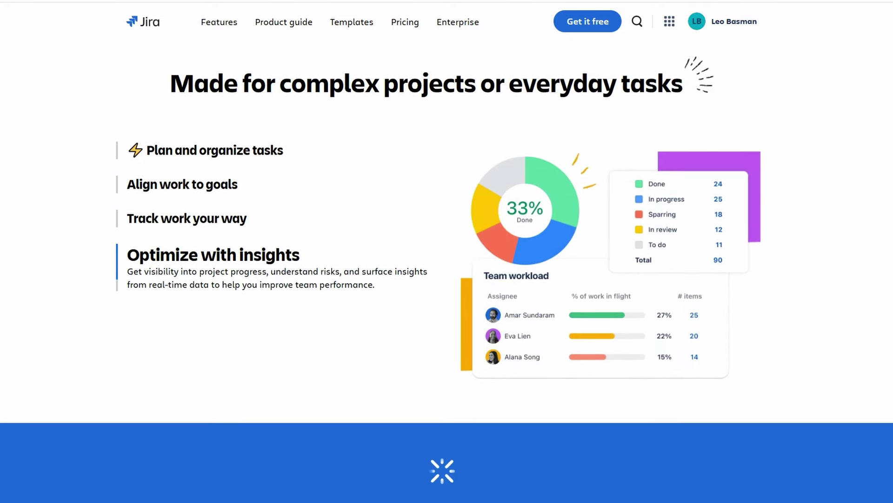
{"action": "scroll", "coordinate": [447, 279], "scroll_direction": "down", "scroll_amount": 10}
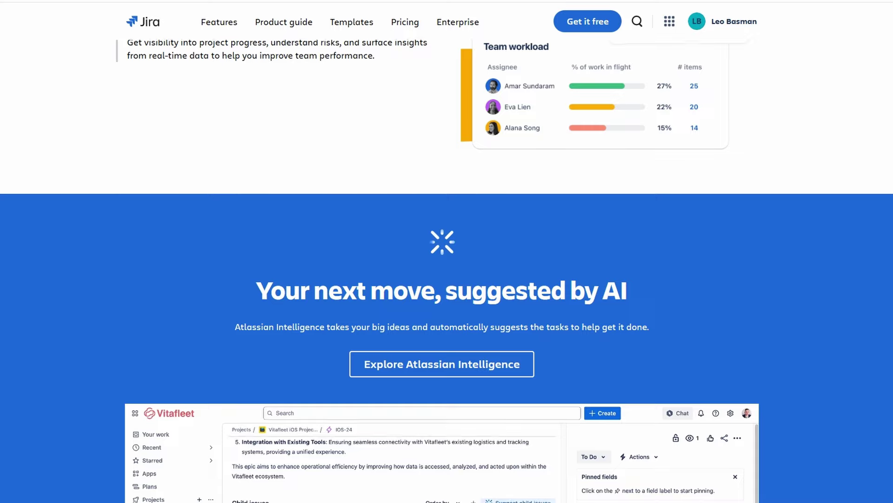
Step: Scroll further through the AI section, then back up toward the top of the Jira homepage
{"action": "scroll", "coordinate": [447, 279], "scroll_direction": "down", "scroll_amount": 2}
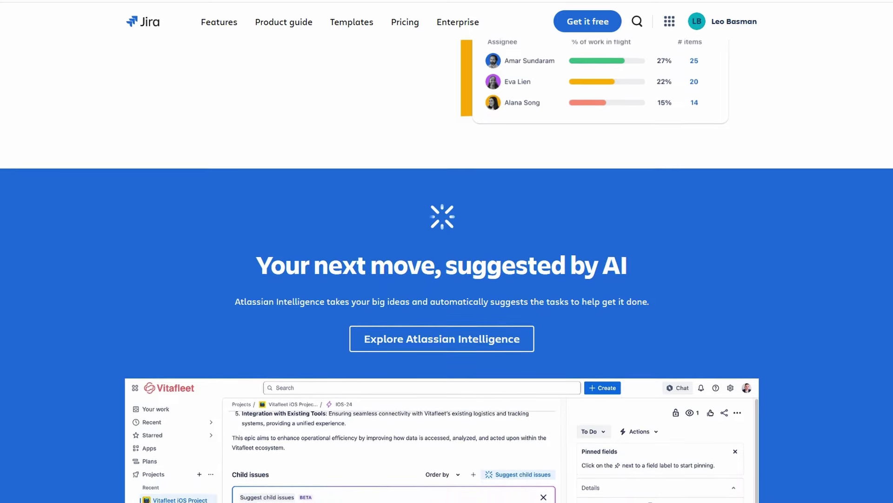
{"action": "scroll", "coordinate": [447, 280], "scroll_direction": "down", "scroll_amount": 1}
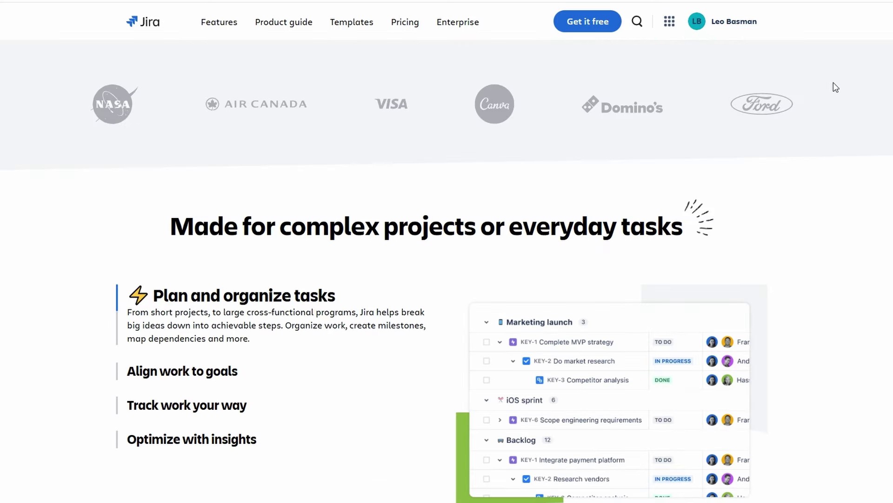
{"action": "scroll", "coordinate": [833, 82], "scroll_direction": "up", "scroll_amount": 10}
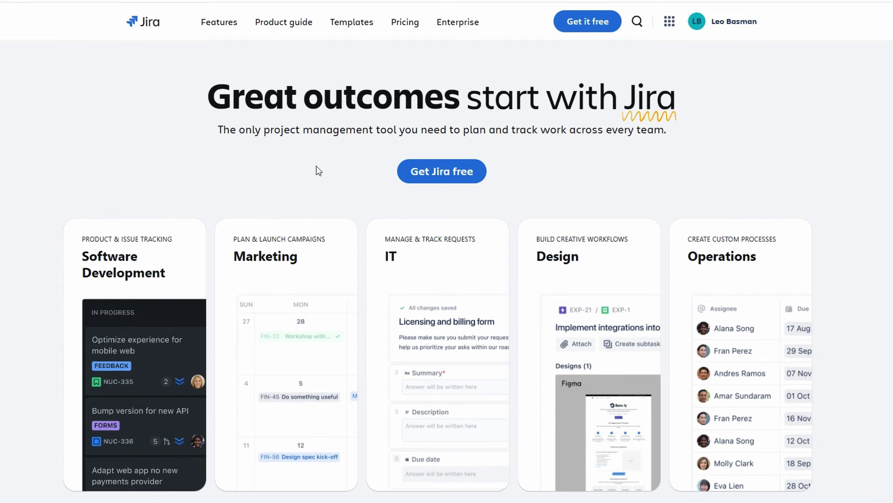
Step: Start a free Jira site, accepting the agreement
{"action": "left_click", "coordinate": [428, 175]}
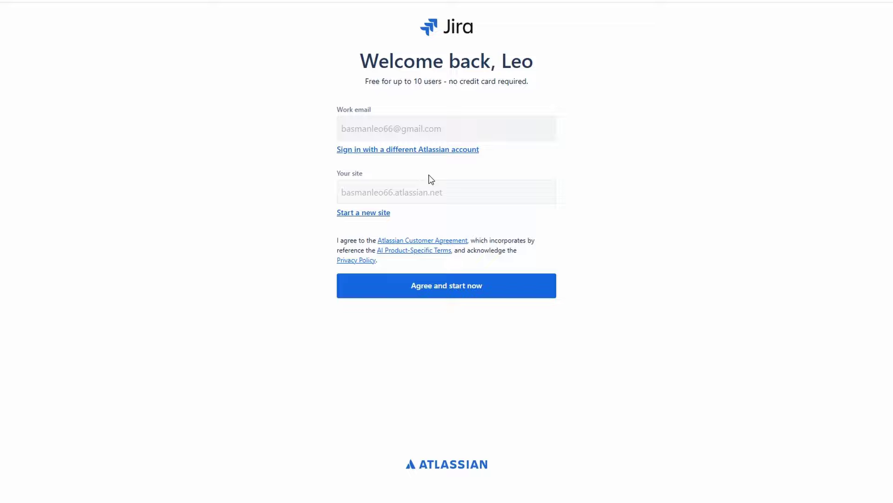
{"action": "left_click", "coordinate": [408, 295]}
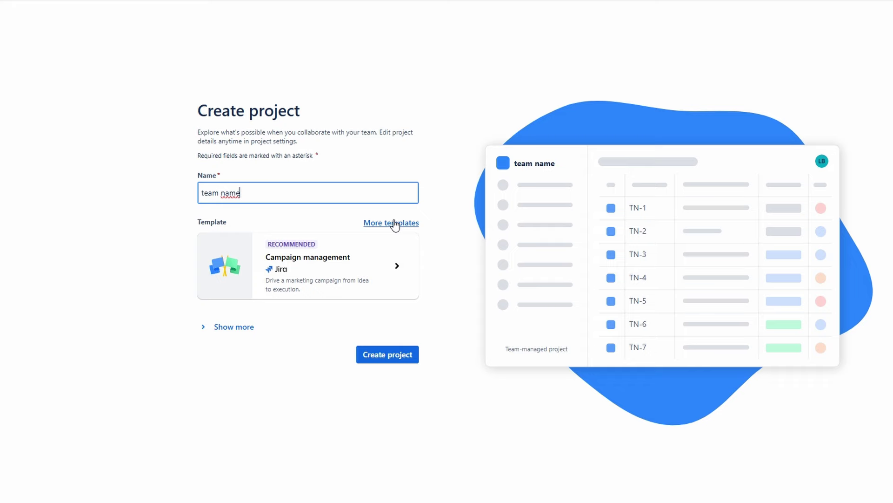
Step: Create the 'team name' Campaign management project, then bring up the Project templates gallery
{"action": "left_click", "coordinate": [401, 359]}
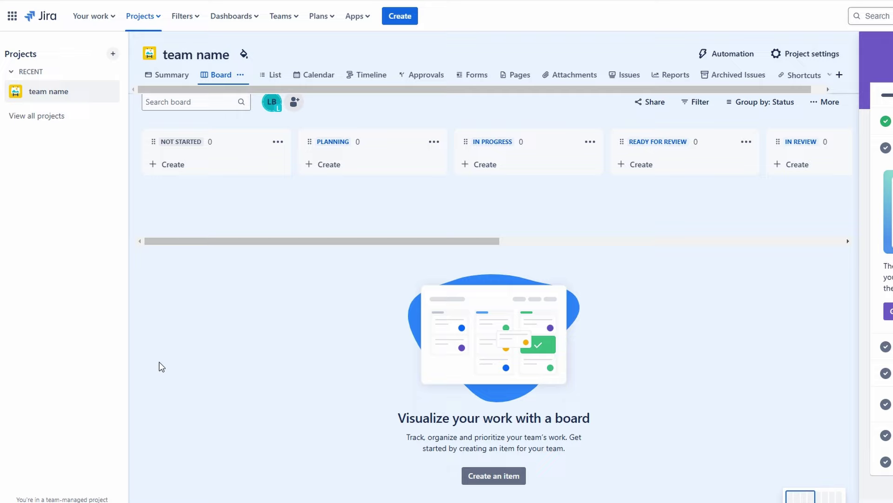
{"action": "left_click", "coordinate": [163, 172]}
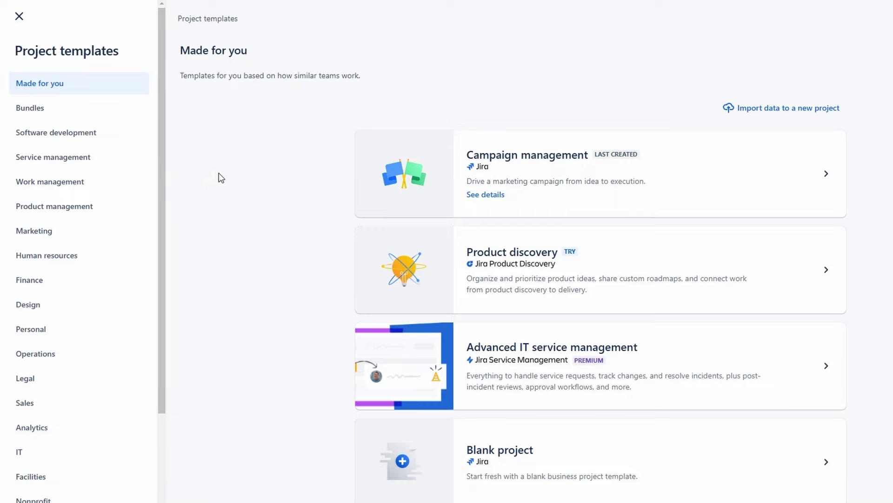
Step: Filter the template gallery to Software development, listing Kanban, Scrum, Top-level and Cross-team planning
{"action": "left_click", "coordinate": [56, 132]}
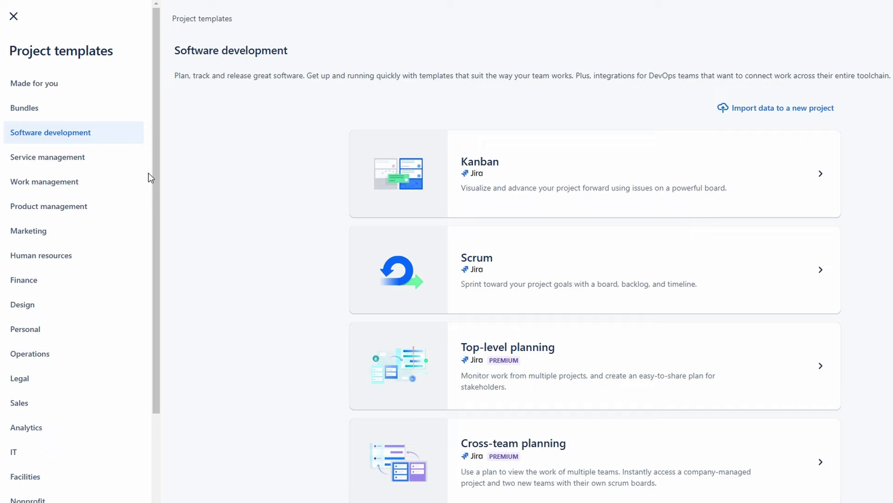
Step: Use the Scrum template and choose a team-managed project type
{"action": "left_click", "coordinate": [399, 257]}
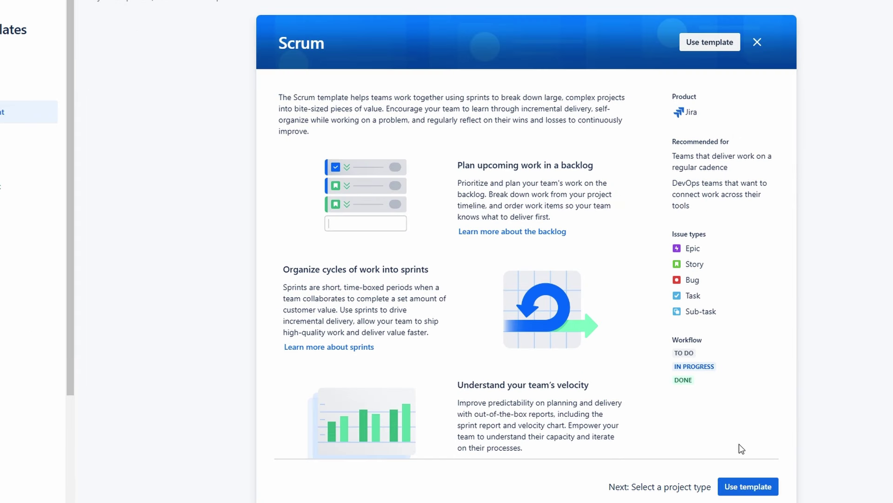
{"action": "left_click", "coordinate": [746, 487]}
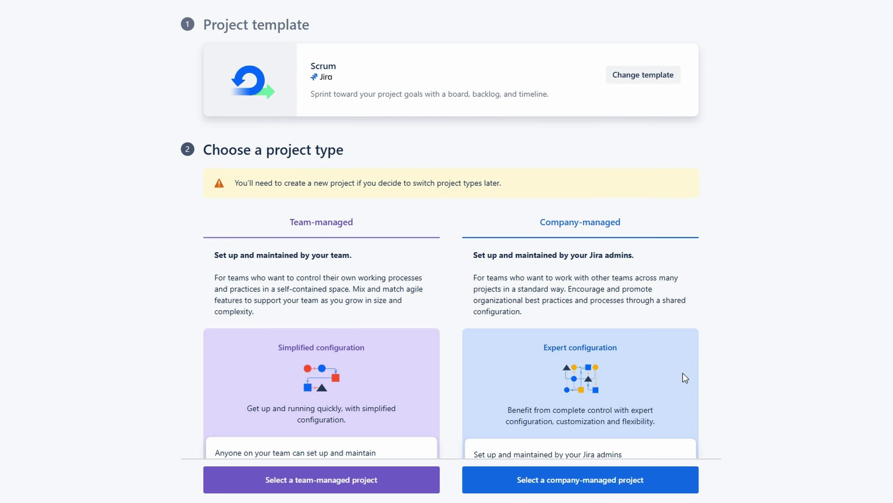
{"action": "scroll", "coordinate": [682, 372], "scroll_direction": "down", "scroll_amount": 8}
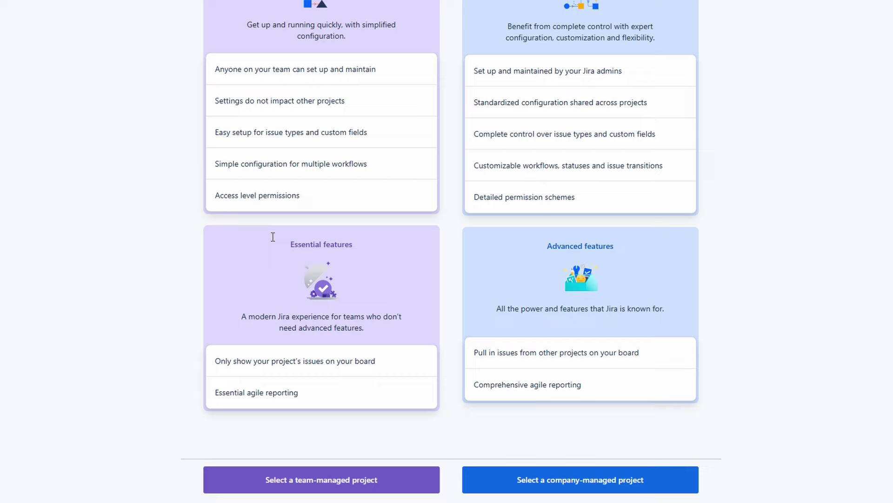
{"action": "scroll", "coordinate": [271, 236], "scroll_direction": "up", "scroll_amount": 4}
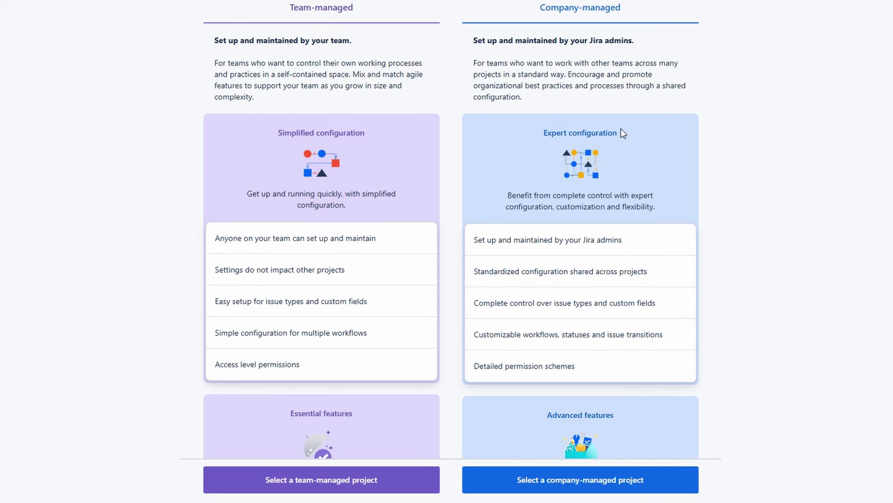
{"action": "left_click", "coordinate": [321, 480]}
{"action": "left_click", "coordinate": [199, 144]}
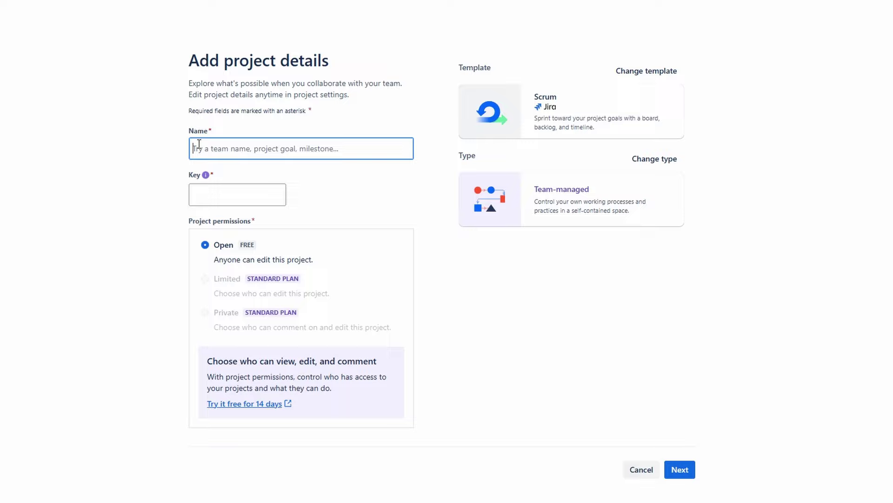
Step: Name the Scrum project 'Name' with key NAME and create it
{"action": "type", "text": "Name"}
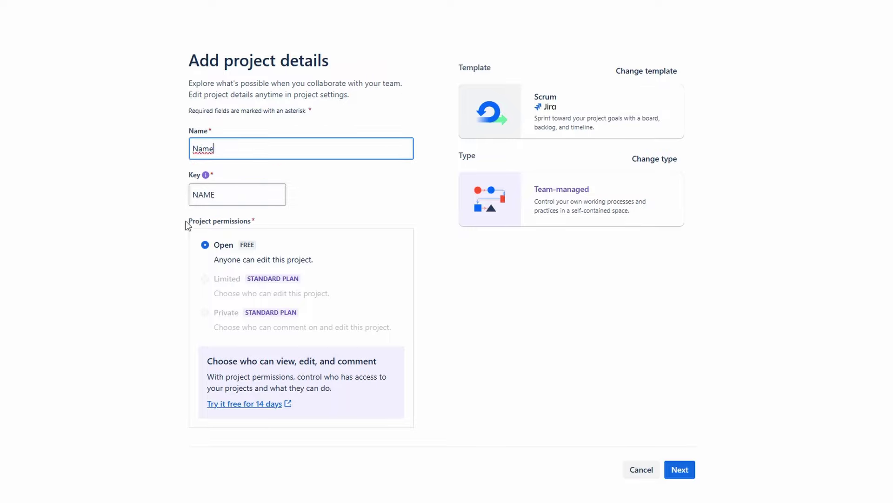
{"action": "left_click", "coordinate": [689, 475]}
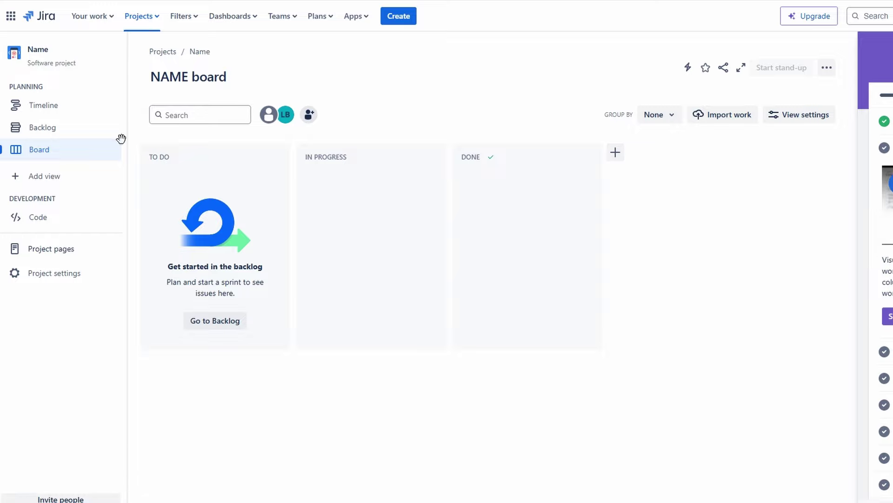
Step: Glance at the NAME project's Backlog, then switch to its Timeline view
{"action": "left_click", "coordinate": [64, 127]}
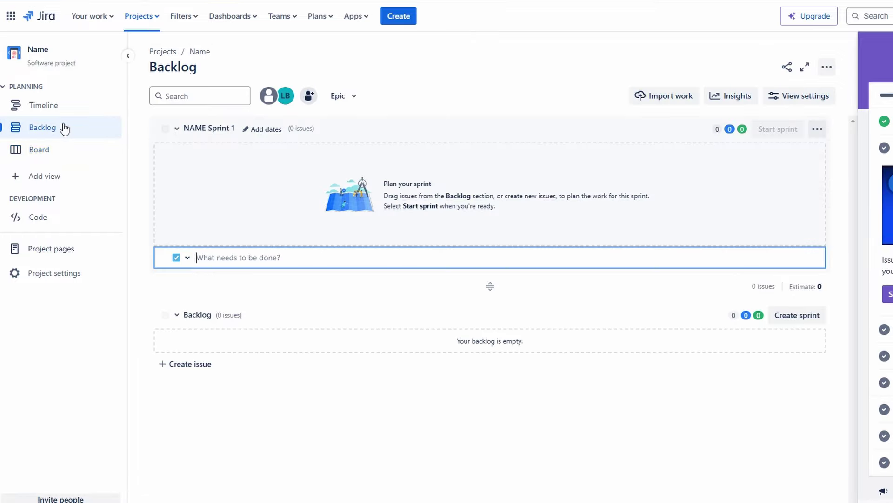
{"action": "left_click", "coordinate": [68, 107]}
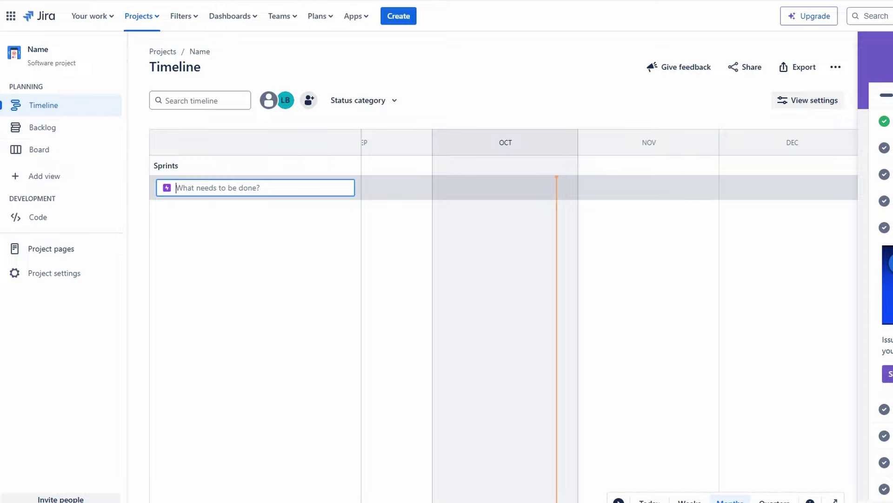
Step: Close the quickstart guide and study the Epic, Story/Task/Bug, Subtask hierarchy in the support article
{"action": "left_click", "coordinate": [886, 95]}
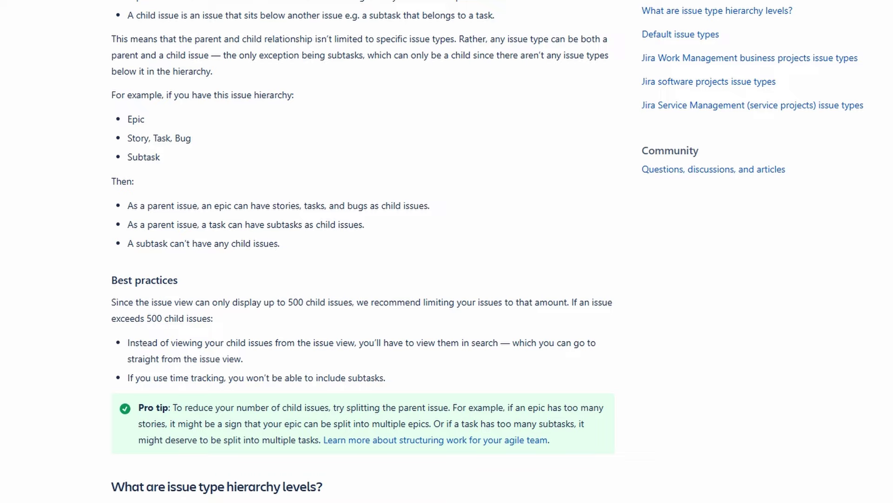
{"action": "double_click", "coordinate": [136, 119]}
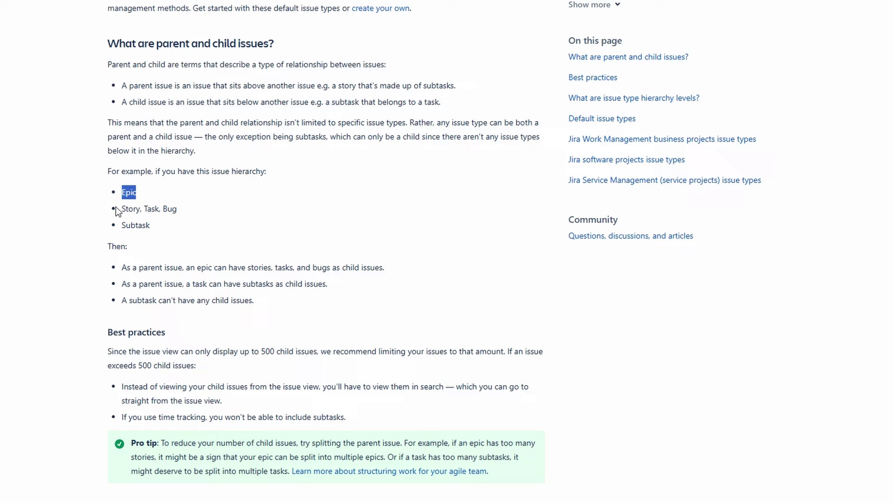
{"action": "left_click", "coordinate": [168, 208]}
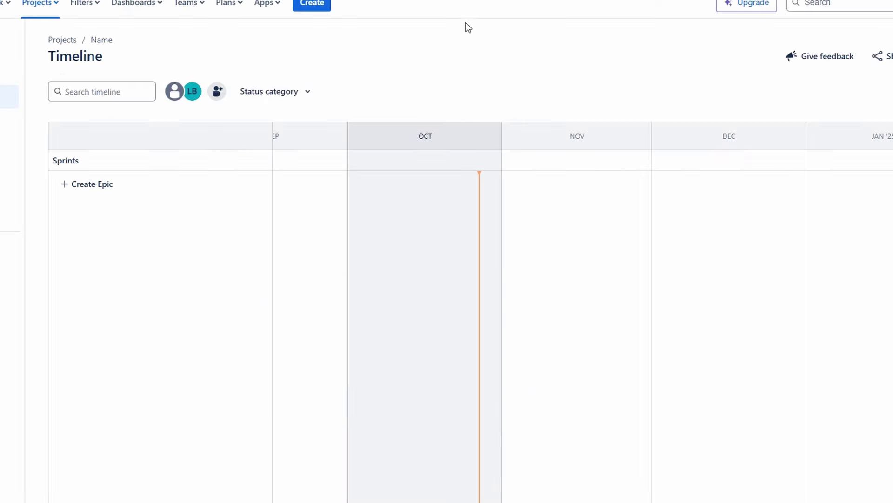
Step: Create an Epic issue with summary 'summary', which becomes NAME-1
{"action": "key", "text": "c"}
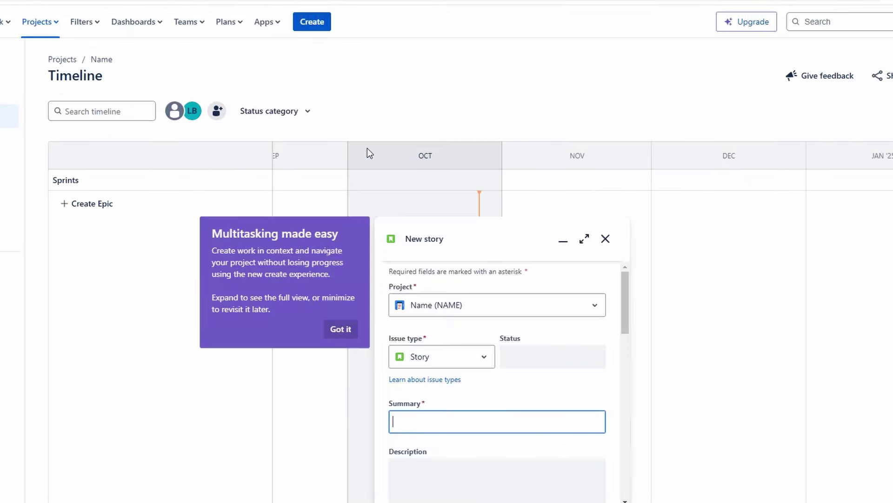
{"action": "left_click", "coordinate": [340, 329]}
{"action": "left_click", "coordinate": [441, 356]}
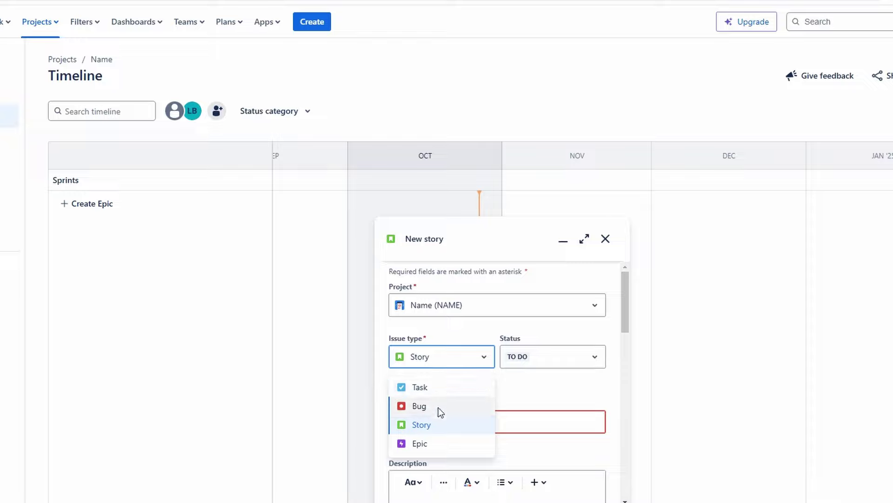
{"action": "left_click", "coordinate": [425, 445]}
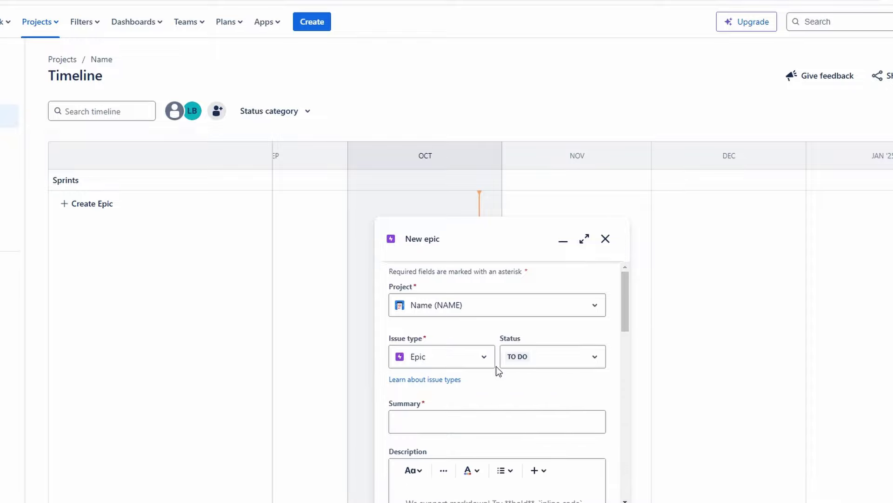
{"action": "scroll", "coordinate": [496, 367], "scroll_direction": "down", "scroll_amount": 1}
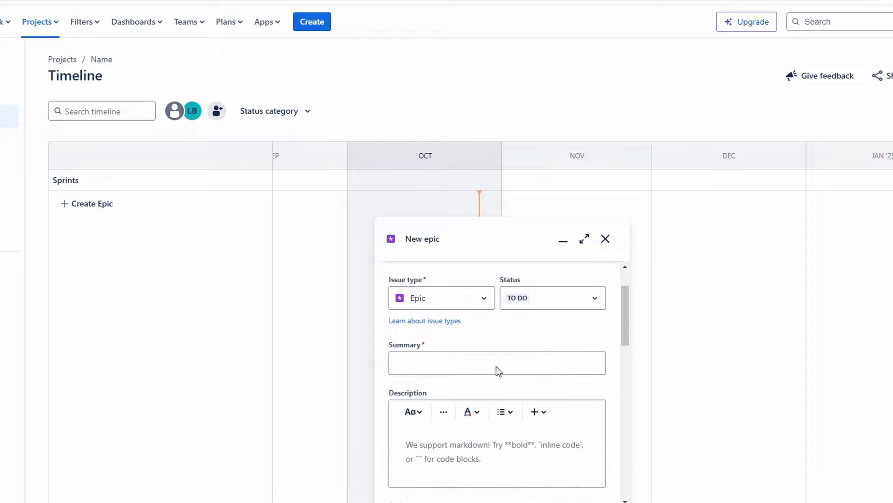
{"action": "left_click", "coordinate": [413, 359]}
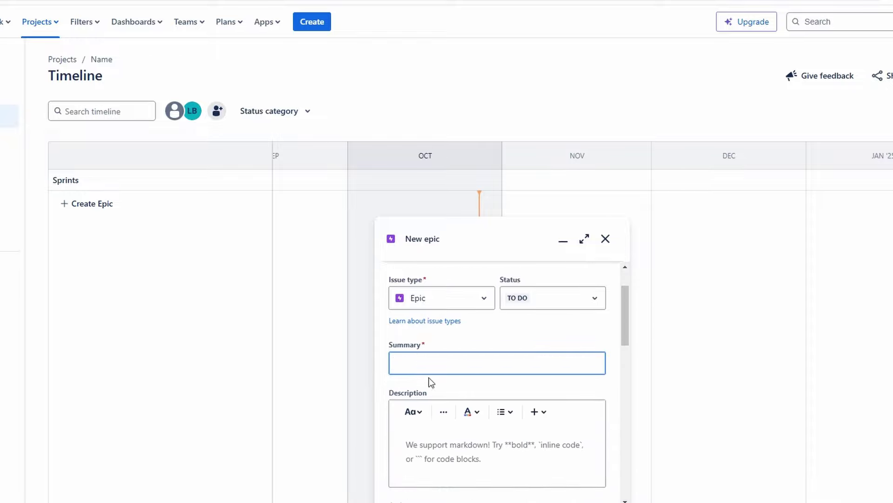
{"action": "scroll", "coordinate": [431, 383], "scroll_direction": "down", "scroll_amount": 1}
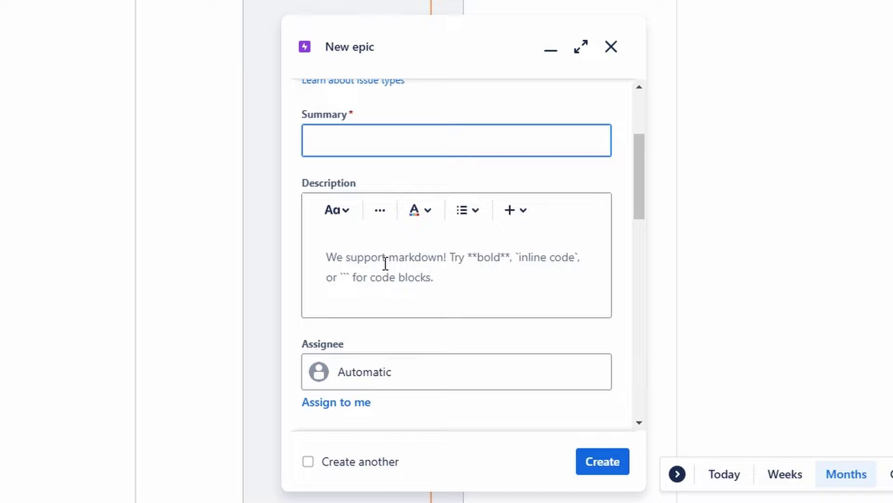
{"action": "left_click", "coordinate": [585, 461]}
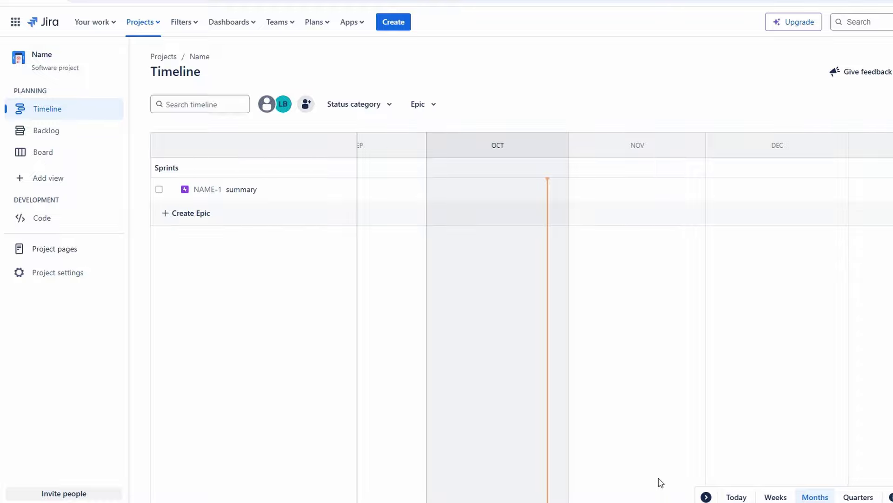
Step: Open and close epic NAME-1's details, then view the Backlog with the empty NAME Sprint 1
{"action": "left_click", "coordinate": [248, 195]}
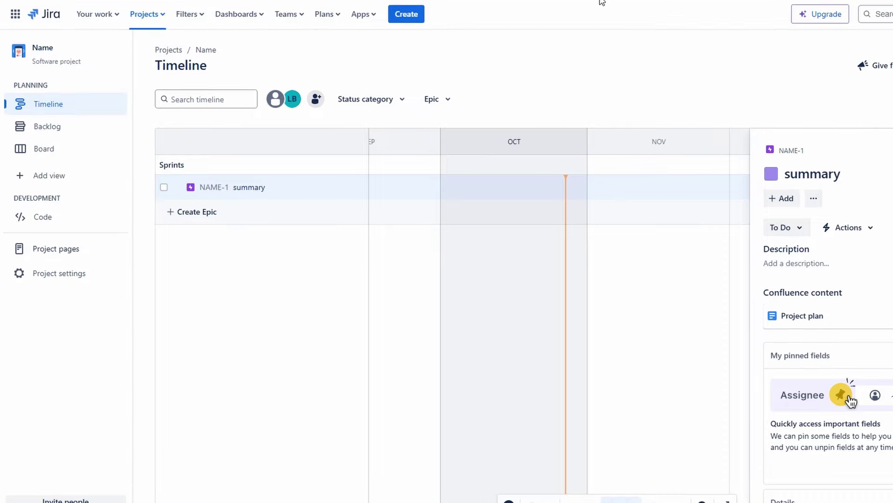
{"action": "key", "text": "Escape"}
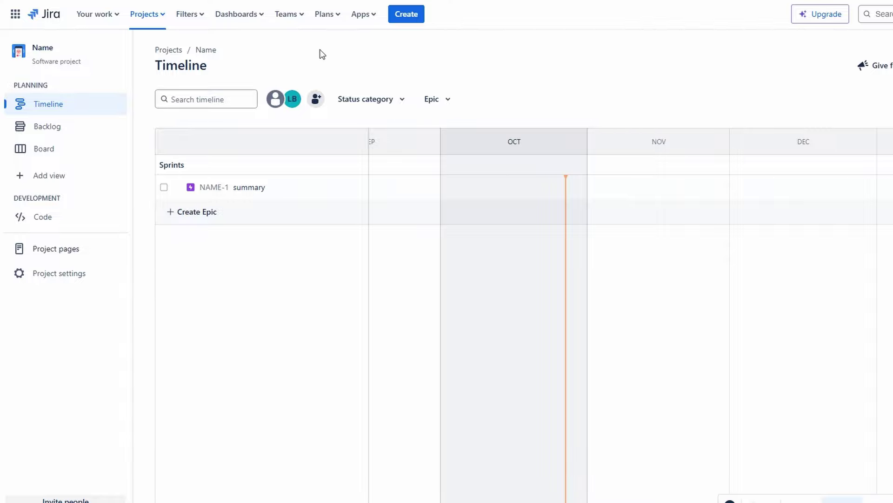
{"action": "left_click", "coordinate": [82, 137]}
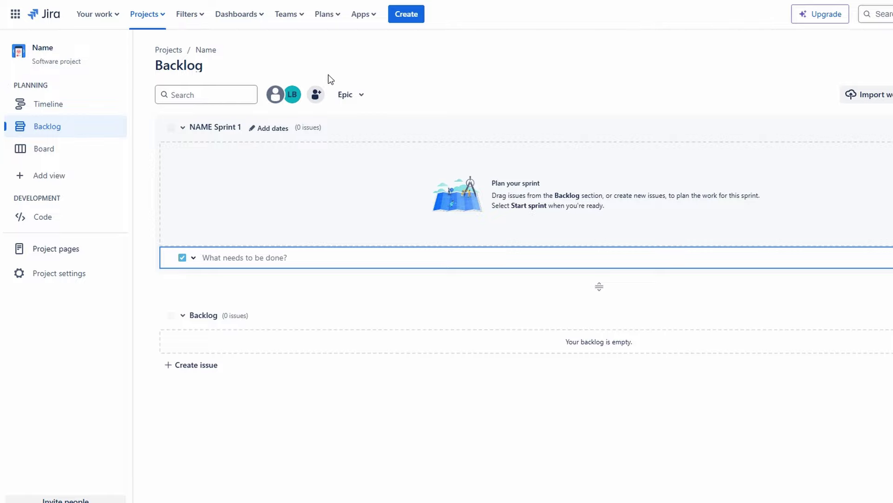
Step: Start a new issue in the backlog and remove the stray letter typed into it
{"action": "left_click", "coordinate": [230, 364]}
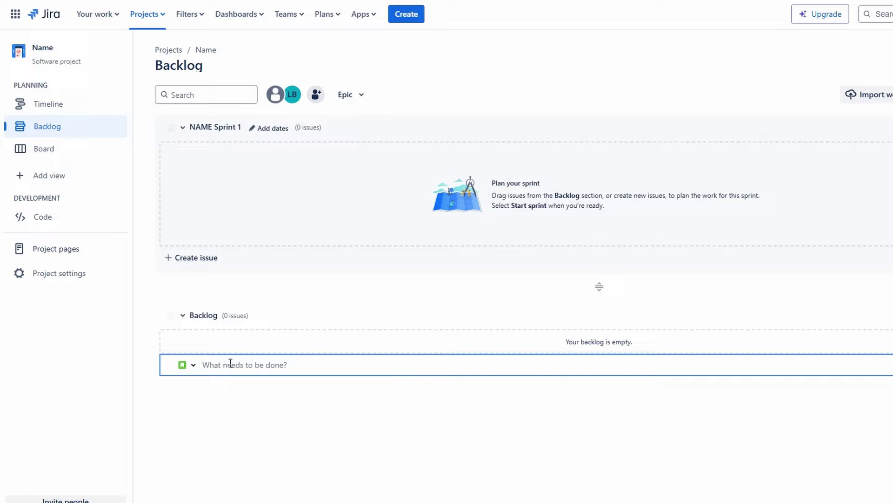
{"action": "type", "text": "d"}
{"action": "key", "text": "BackSpace"}
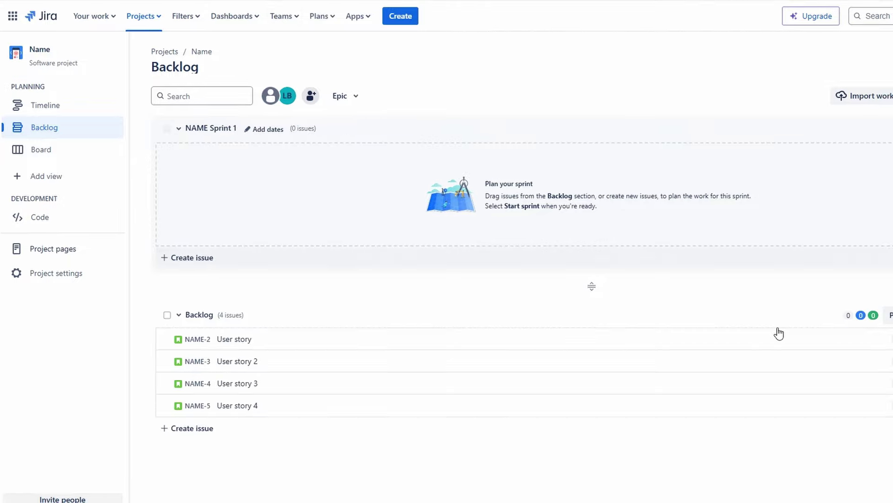
Step: Link NAME-2 and NAME-3 to the 'summary' epic NAME-1
{"action": "left_click", "coordinate": [835, 344]}
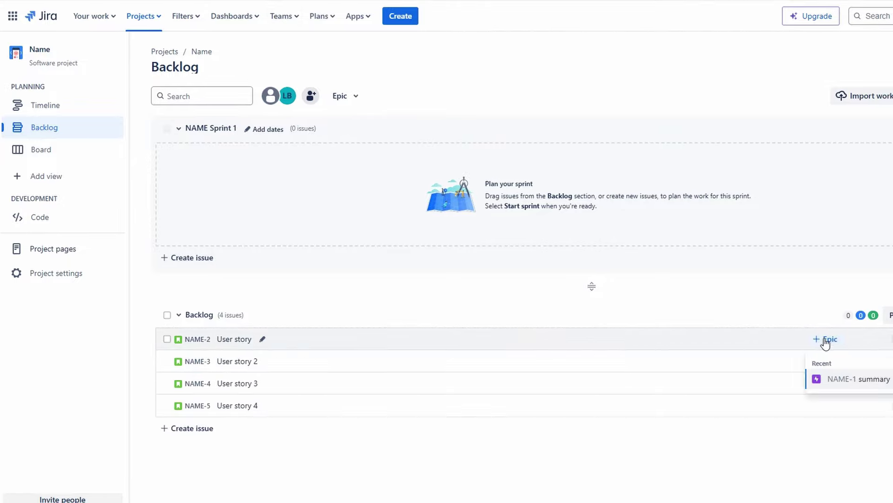
{"action": "left_click", "coordinate": [858, 378]}
{"action": "left_click", "coordinate": [826, 361]}
{"action": "left_click", "coordinate": [858, 401]}
Step: Confirm the first story's name 'User story', discard the empty new issue, and open its details
{"action": "left_click", "coordinate": [262, 339]}
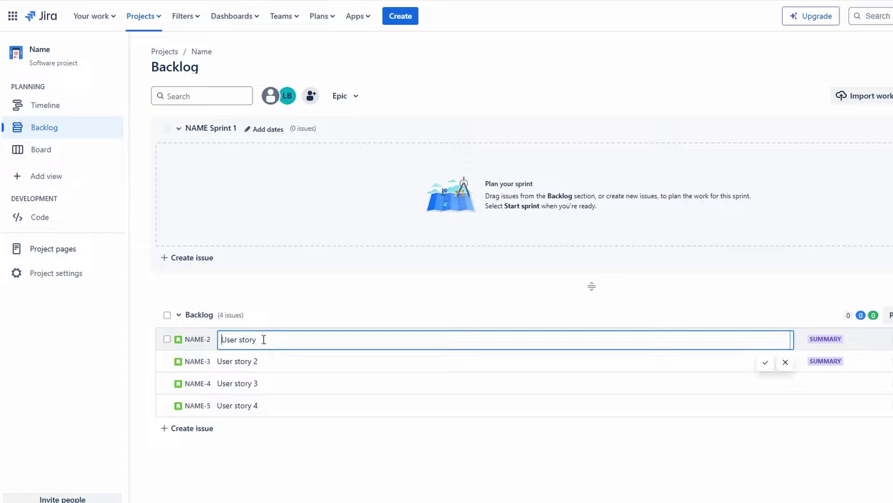
{"action": "left_click", "coordinate": [369, 315]}
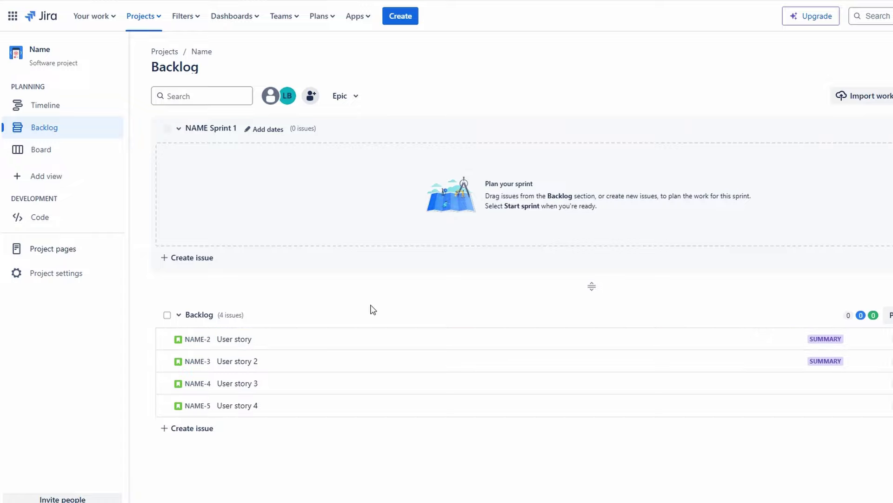
{"action": "left_click", "coordinate": [193, 428]}
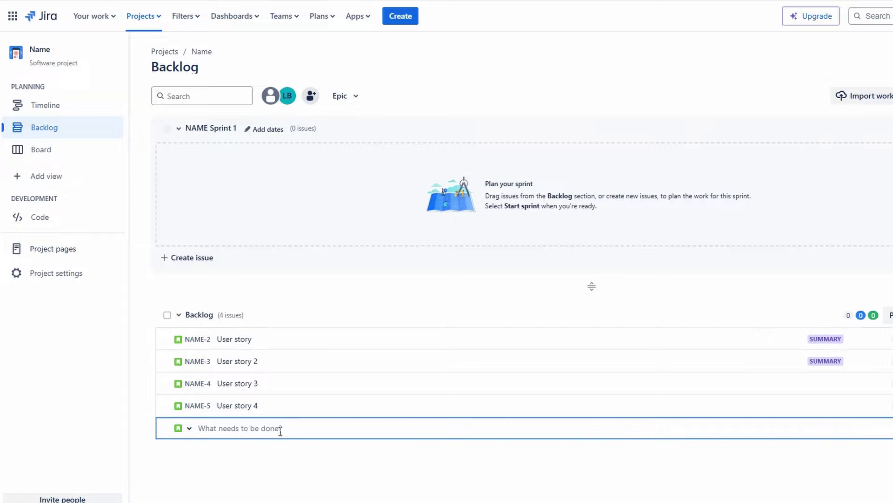
{"action": "left_click", "coordinate": [384, 477]}
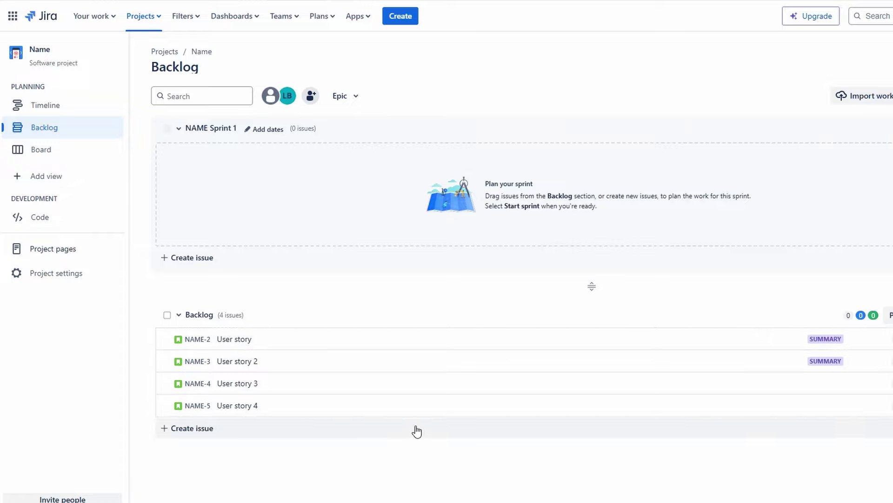
{"action": "left_click", "coordinate": [261, 339]}
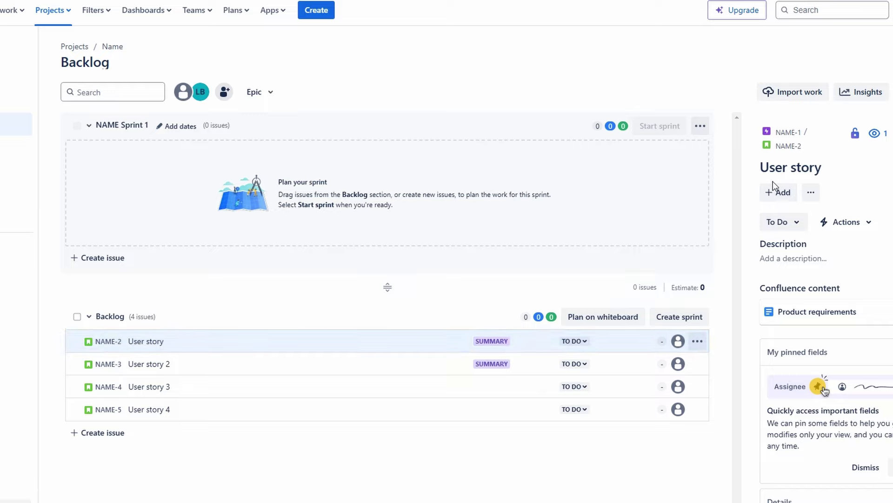
Step: Add a child issue named 'Child issues' to NAME-2 User story
{"action": "left_click", "coordinate": [868, 198]}
{"action": "left_click", "coordinate": [825, 243]}
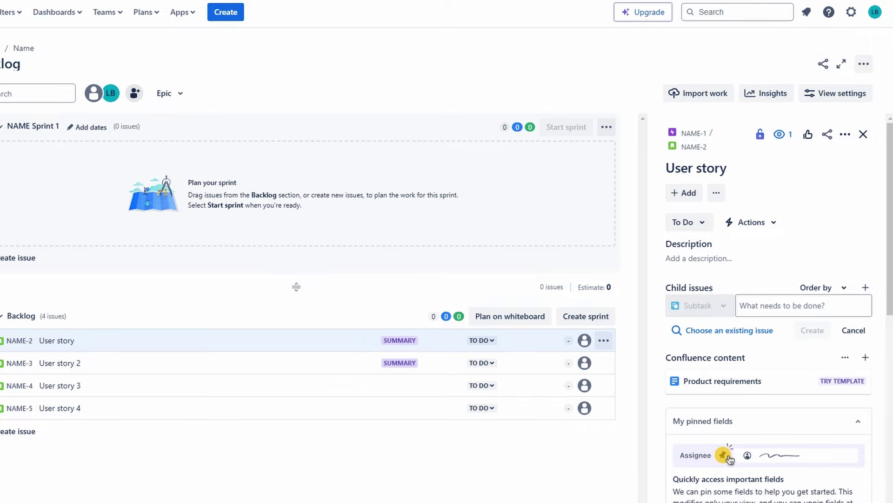
{"action": "left_click", "coordinate": [819, 287]}
{"action": "left_click", "coordinate": [772, 280]}
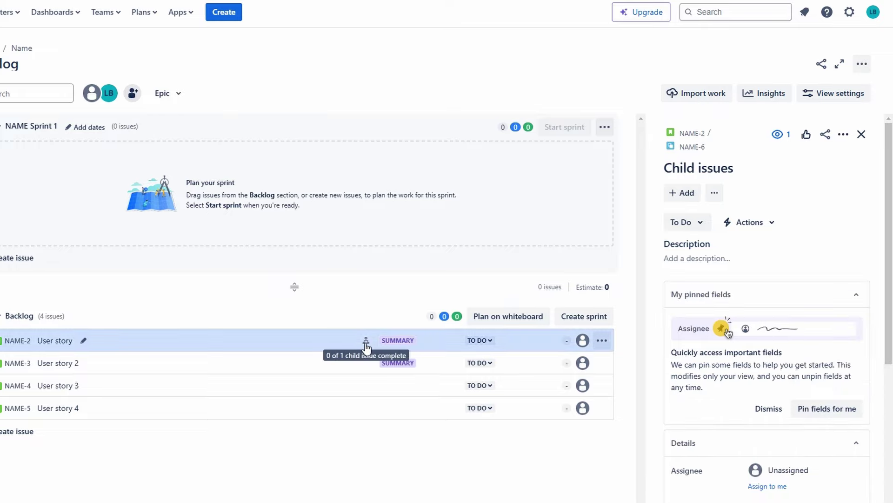
{"action": "scroll", "coordinate": [765, 337], "scroll_direction": "down", "scroll_amount": 6}
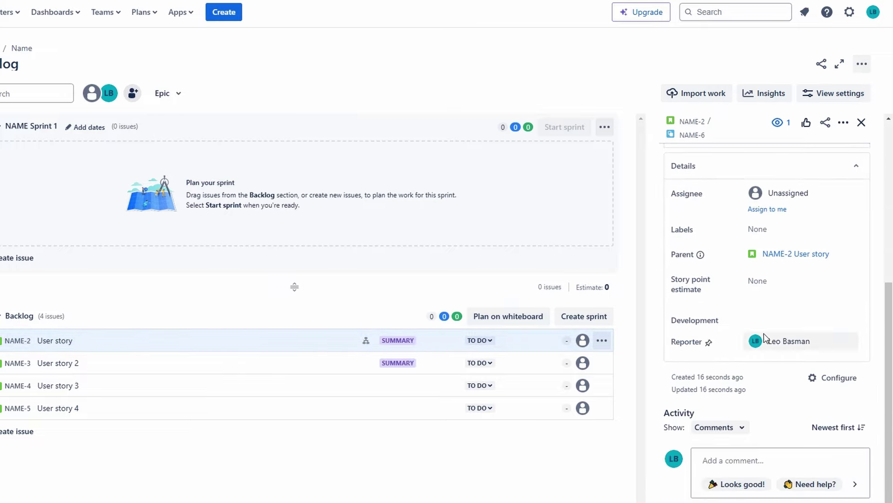
{"action": "scroll", "coordinate": [764, 336], "scroll_direction": "up", "scroll_amount": 6}
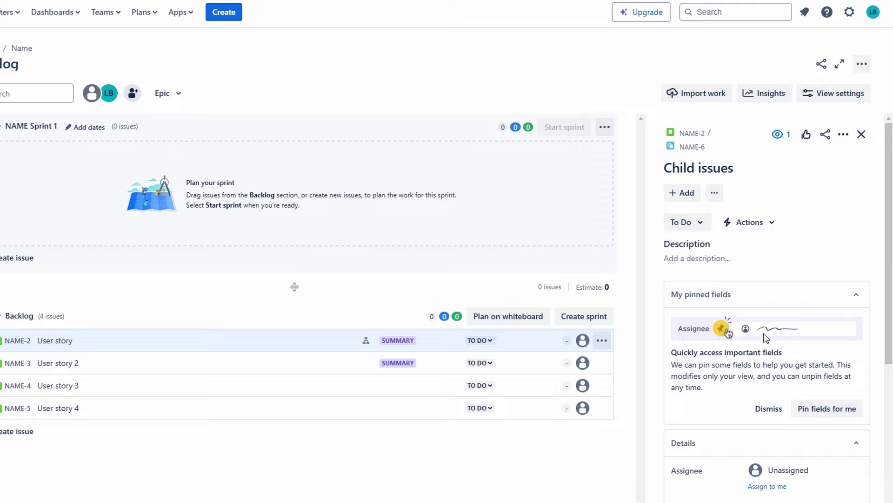
{"action": "left_click", "coordinate": [861, 134]}
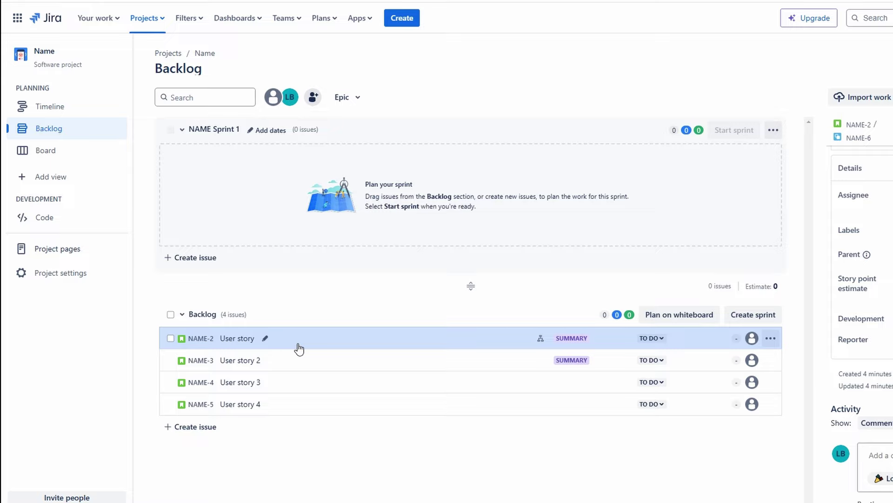
Step: Drag NAME-2 User story into NAME Sprint 1 and close its detail panel
{"action": "left_click_drag", "start_coordinate": [299, 349], "coordinate": [293, 210]}
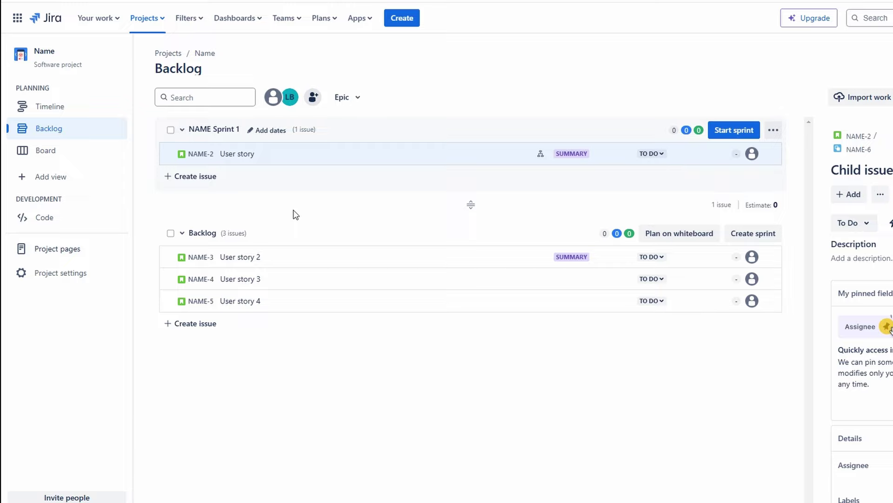
{"action": "left_click", "coordinate": [423, 141]}
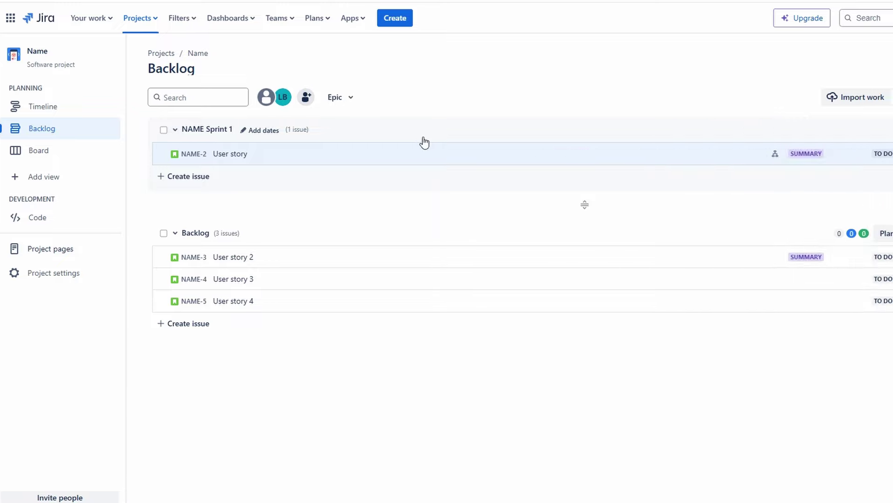
{"action": "left_click", "coordinate": [812, 128]}
Step: Start NAME Sprint 1, then change NAME-2 User story's status from TO DO to DONE
{"action": "left_click", "coordinate": [505, 349]}
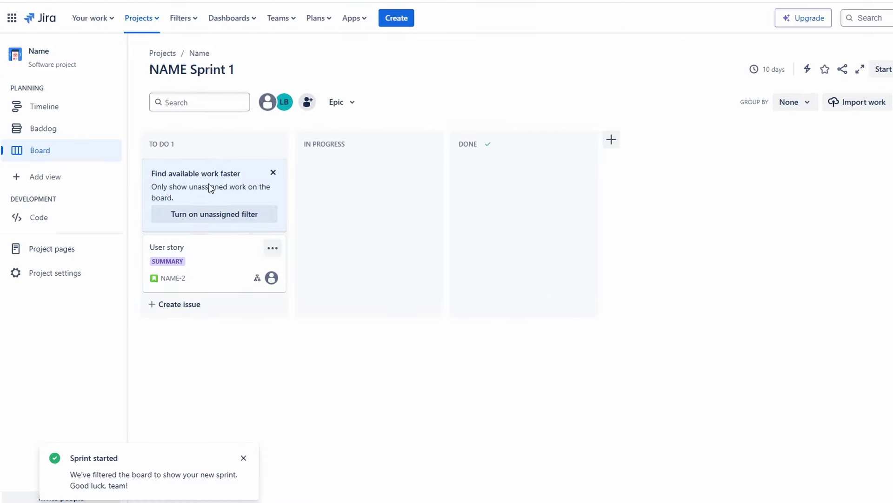
{"action": "left_click", "coordinate": [43, 128]}
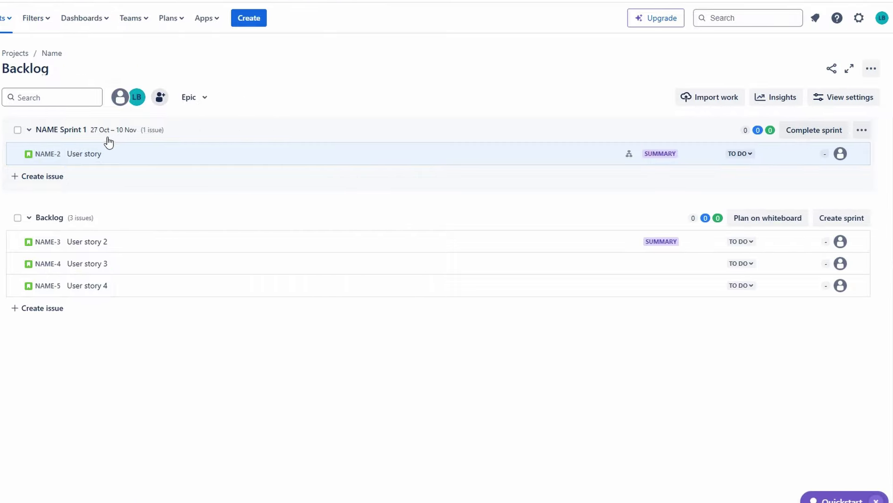
{"action": "left_click", "coordinate": [751, 157]}
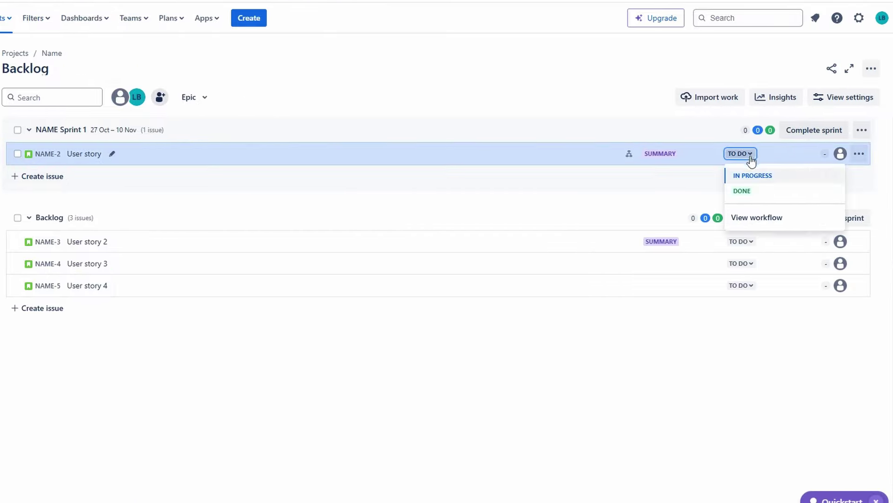
{"action": "left_click", "coordinate": [750, 190]}
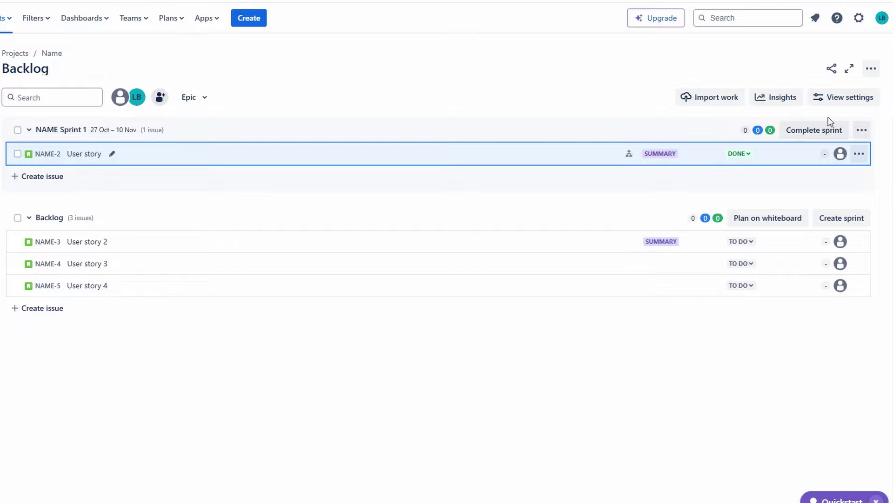
Step: Try completing NAME Sprint 1, inspect the blocking NAME-2 with its incomplete subtask, and cancel
{"action": "left_click", "coordinate": [824, 130]}
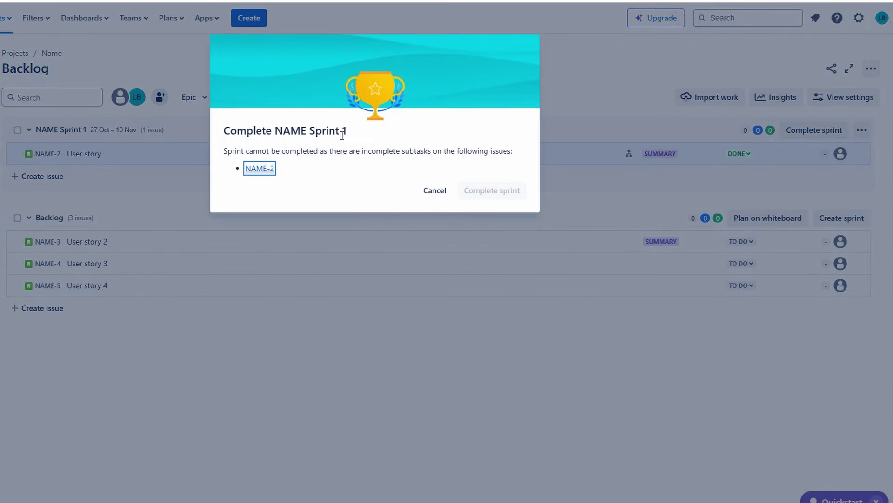
{"action": "left_click_drag", "start_coordinate": [347, 131], "coordinate": [223, 132]}
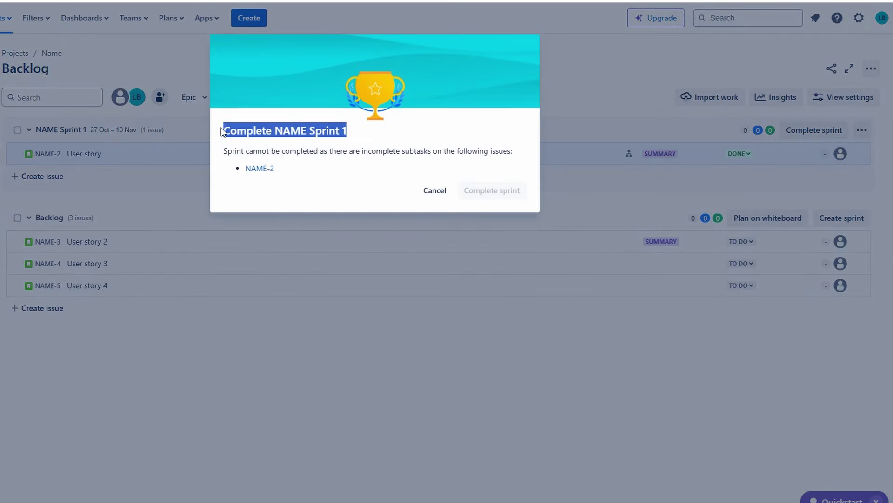
{"action": "left_click", "coordinate": [327, 188]}
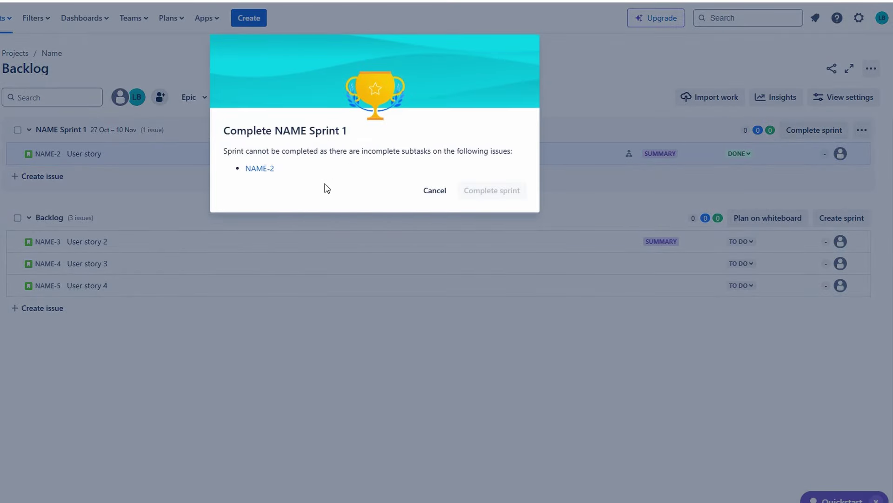
{"action": "left_click", "coordinate": [256, 168]}
{"action": "left_click", "coordinate": [743, 87]}
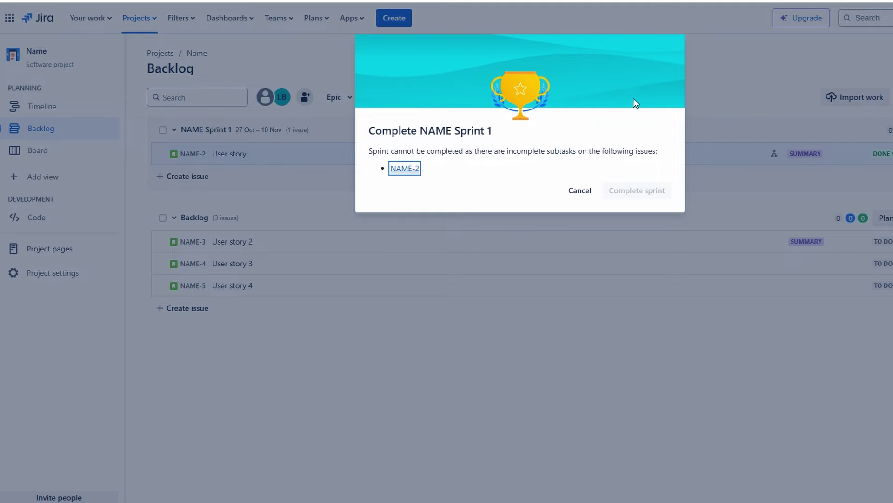
{"action": "left_click", "coordinate": [580, 191]}
Step: Look through the Filters, Dashboards and Teams menus, then open and dismiss the Invite people form
{"action": "left_click", "coordinate": [182, 19]}
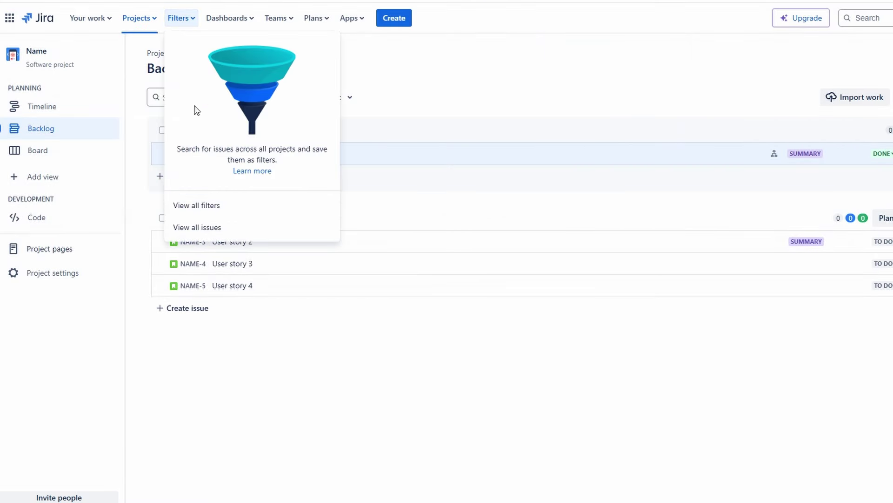
{"action": "left_click", "coordinate": [232, 21]}
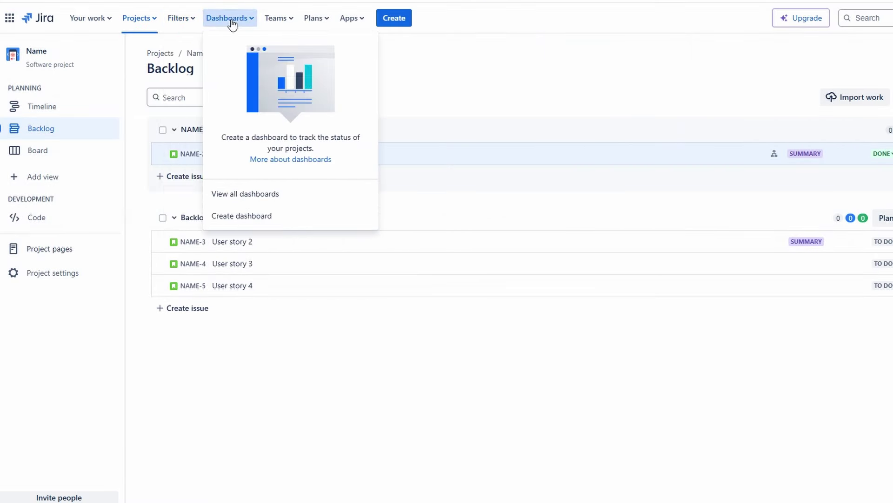
{"action": "left_click", "coordinate": [272, 21]}
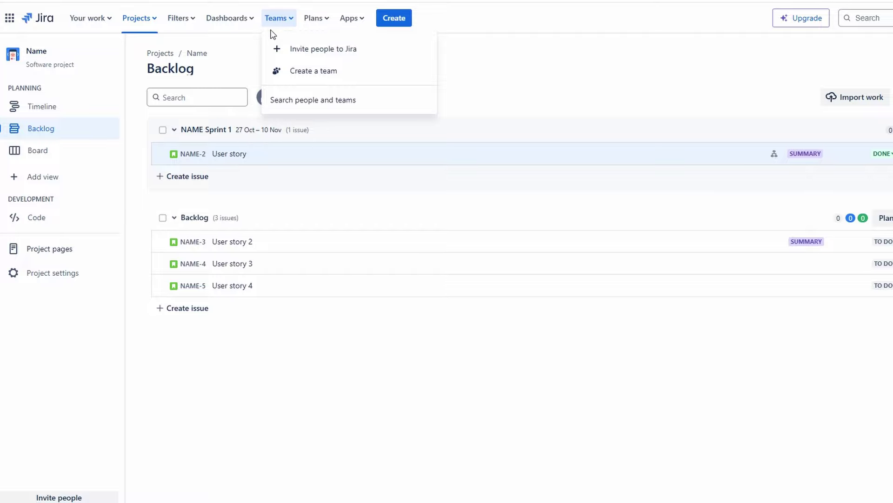
{"action": "left_click", "coordinate": [304, 55]}
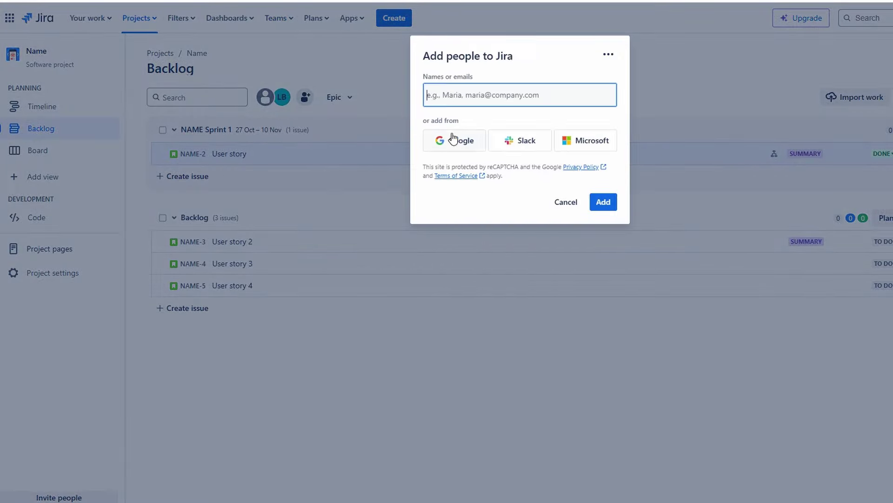
{"action": "left_click", "coordinate": [309, 34]}
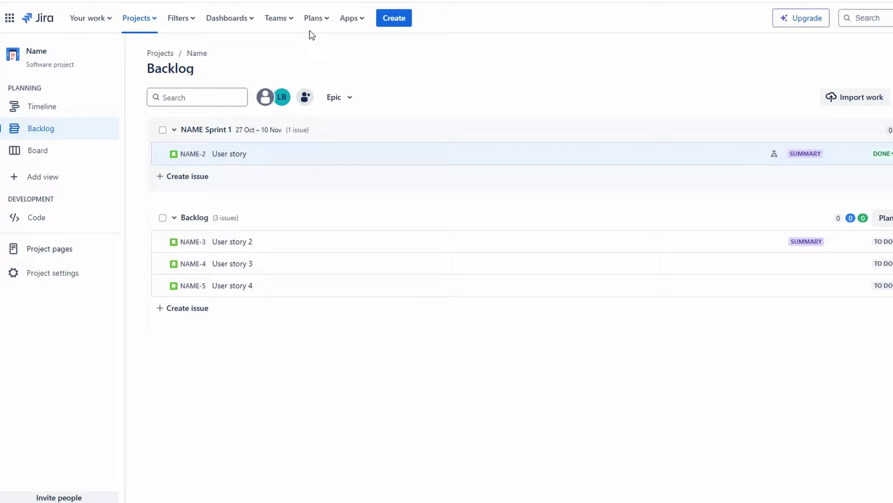
Step: Browse the Jira app marketplace through Apps > Explore more apps
{"action": "left_click", "coordinate": [354, 26]}
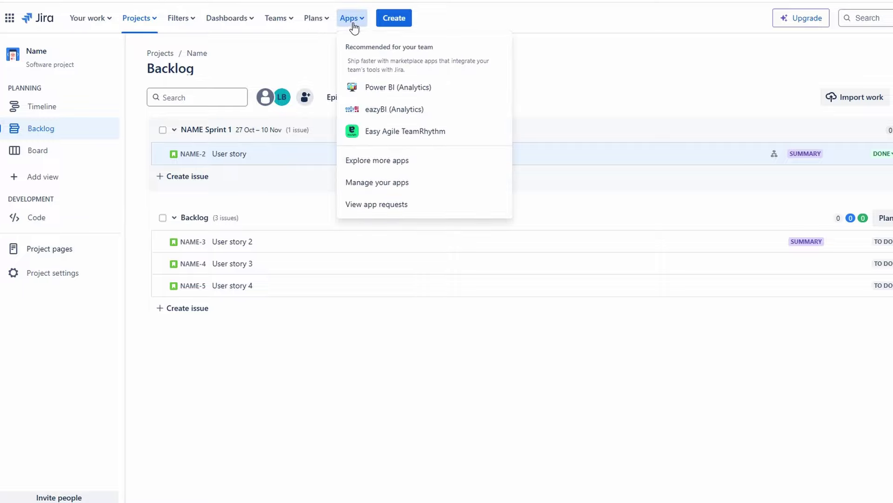
{"action": "left_click", "coordinate": [381, 170]}
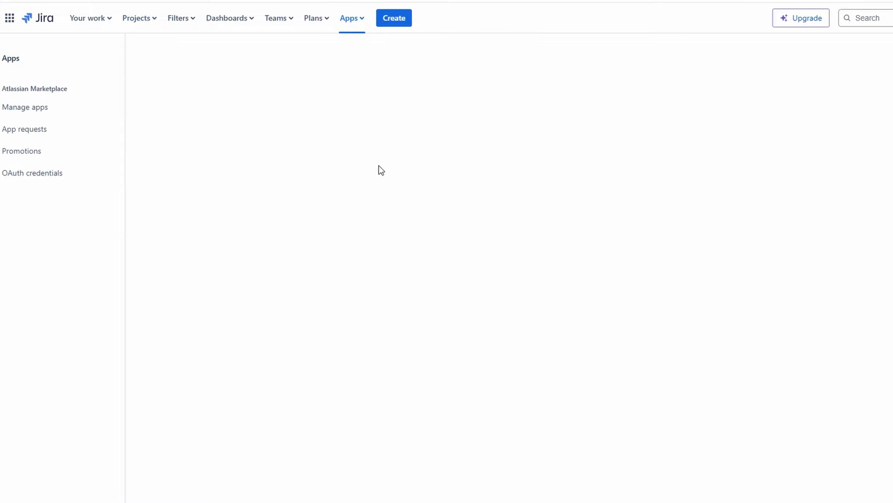
{"action": "scroll", "coordinate": [382, 166], "scroll_direction": "down", "scroll_amount": 3}
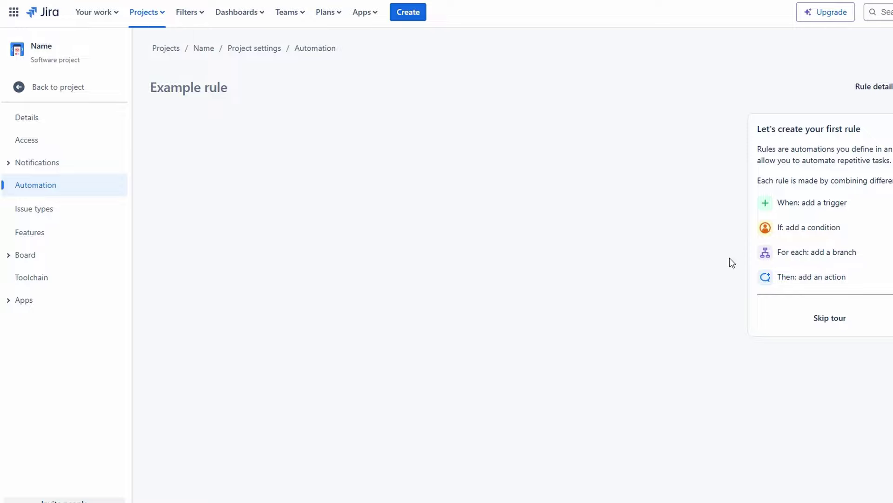
Step: Begin a new automation rule from the project's Automation settings
{"action": "left_click", "coordinate": [830, 317]}
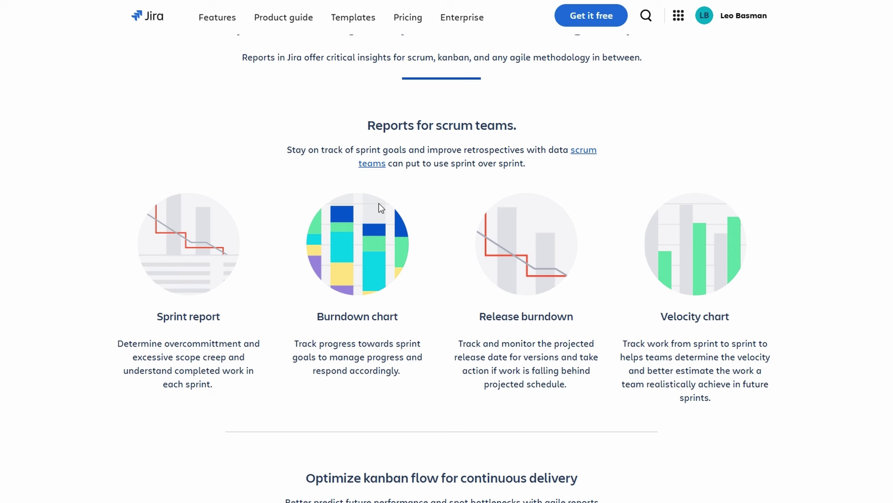